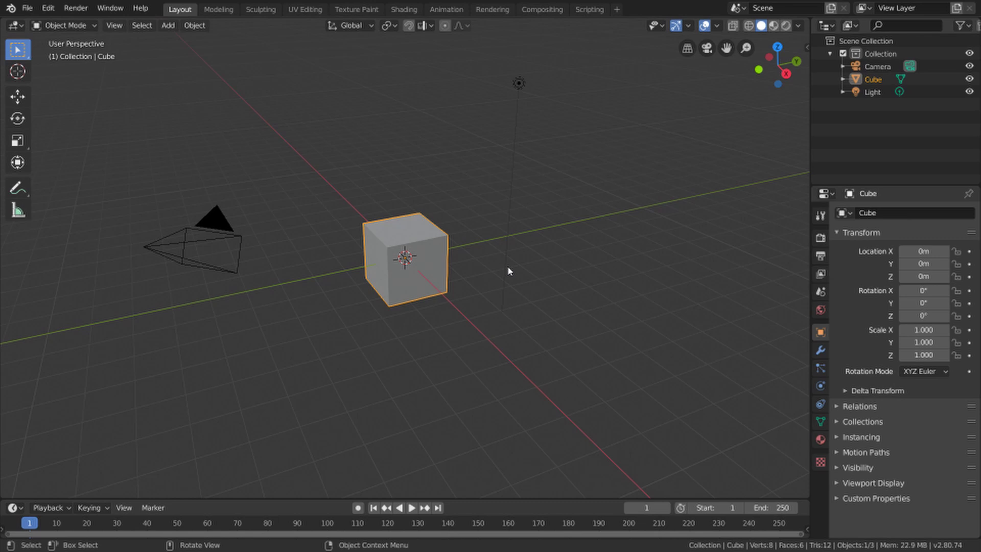
middle_click_drag(509, 271, 433, 215)
left_click(391, 288)
middle_click_drag(389, 284, 311, 187)
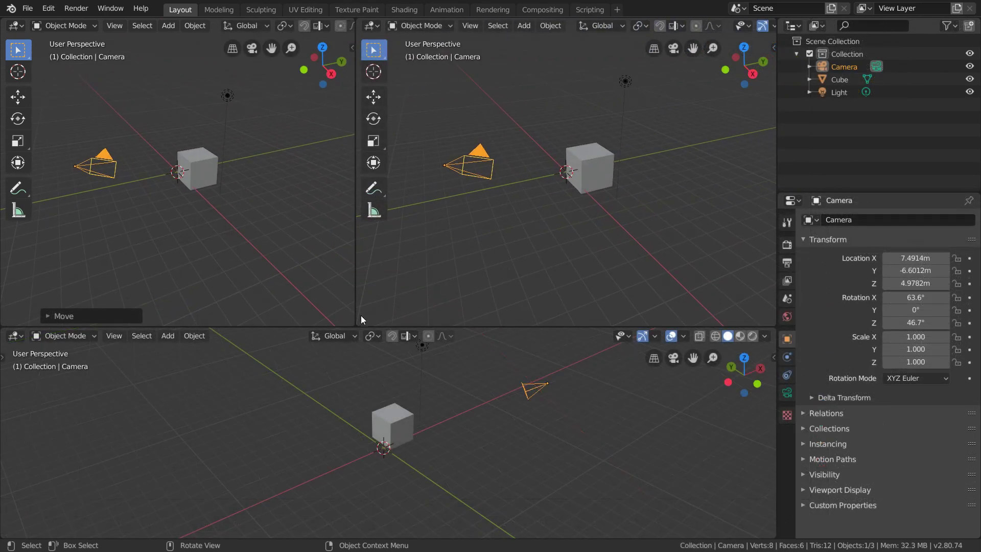
Split the upper-right 3D Viewport side by side and join all the 3D Viewports into a single one.
left_click_drag(373, 316, 553, 236)
right_click(562, 258)
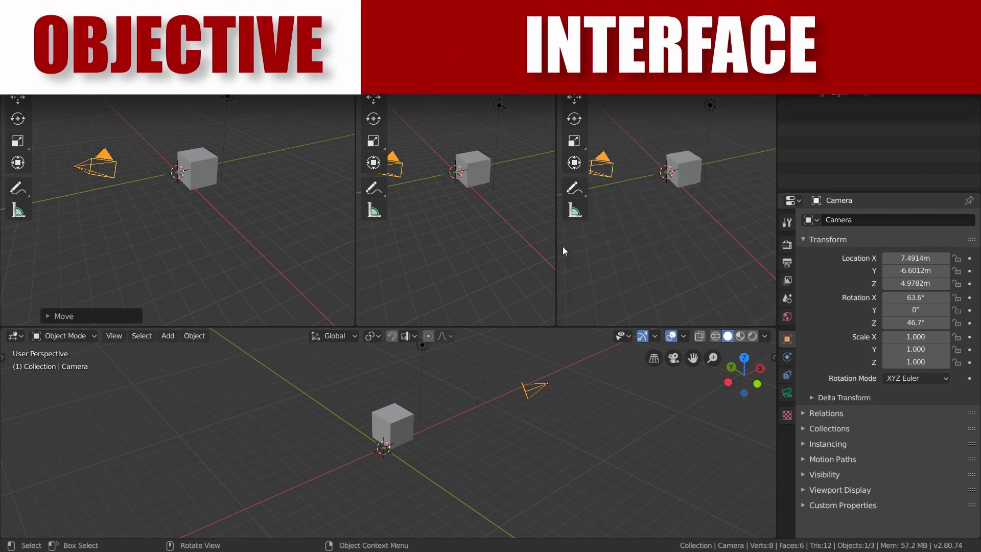
left_click_drag(559, 320, 326, 321)
left_click_drag(3, 327, 14, 357)
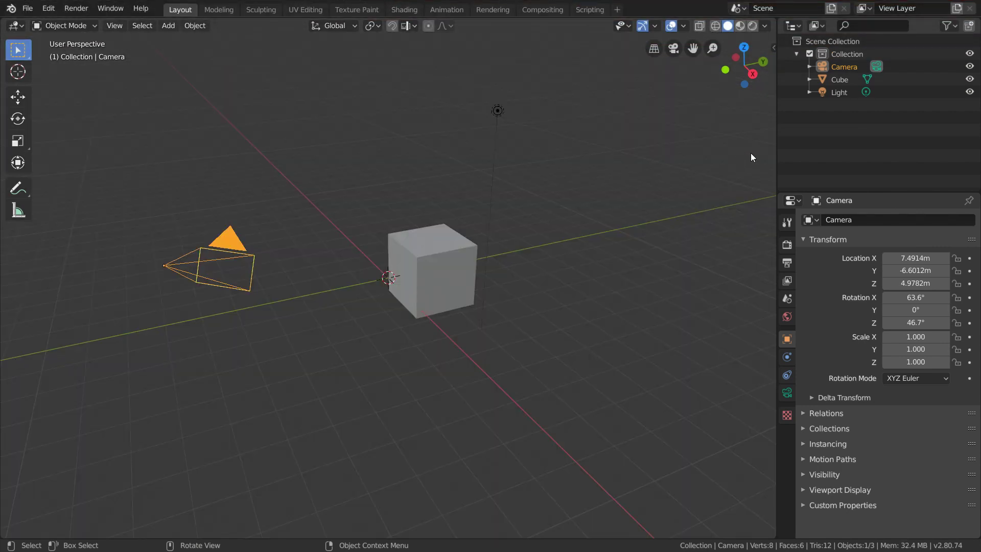
Split the Outliner horizontally into two stacked Outliner areas with the Split Area option.
right_click(777, 142)
left_click(777, 144)
left_click(776, 128)
Split the 3D Viewport horizontally into two stacked areas and join them back together with Join Area.
right_click(776, 112)
left_click(777, 113)
left_click(536, 290)
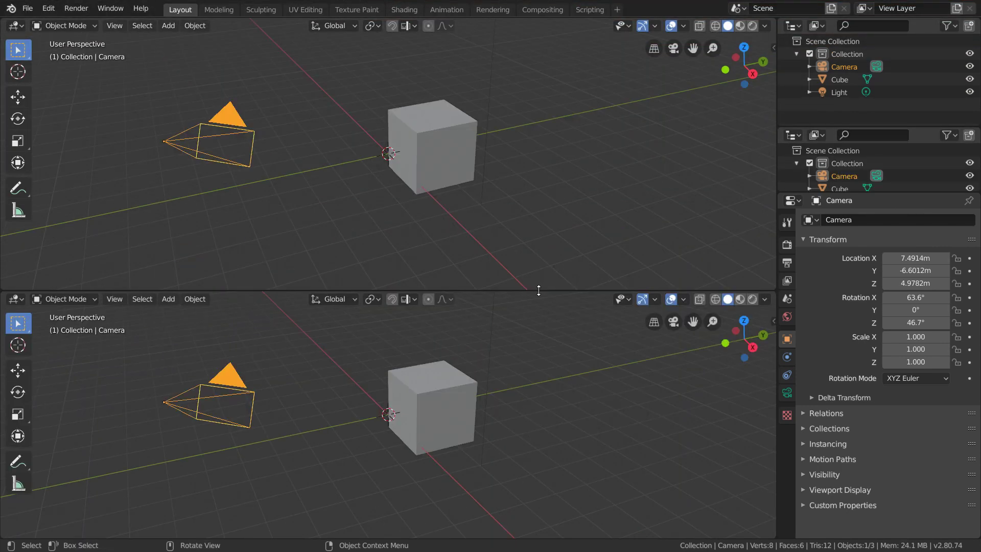
right_click(538, 290)
left_click(539, 304)
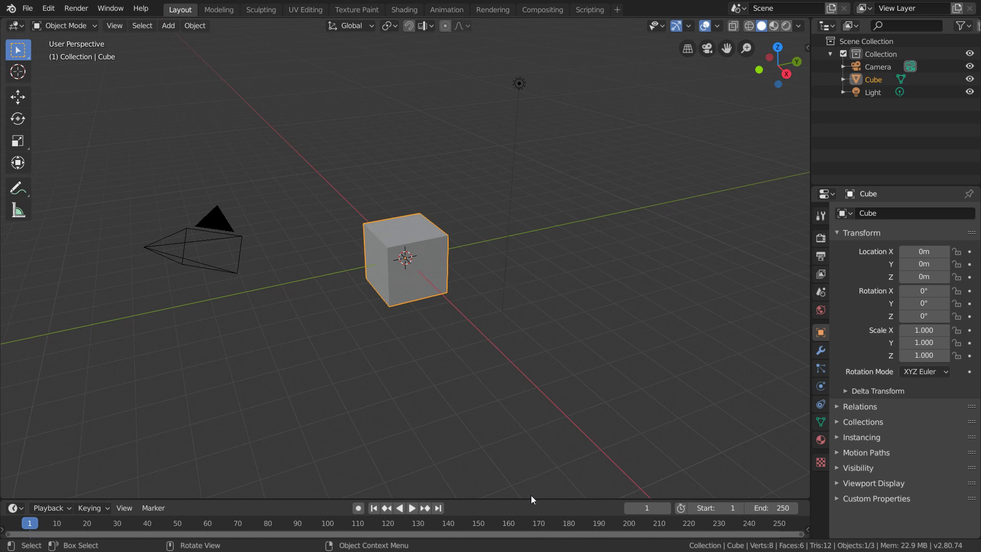
Resize the editor areas by making the Timeline and Outliner taller and the Outliner and Properties column wider.
left_click_drag(531, 499, 528, 466)
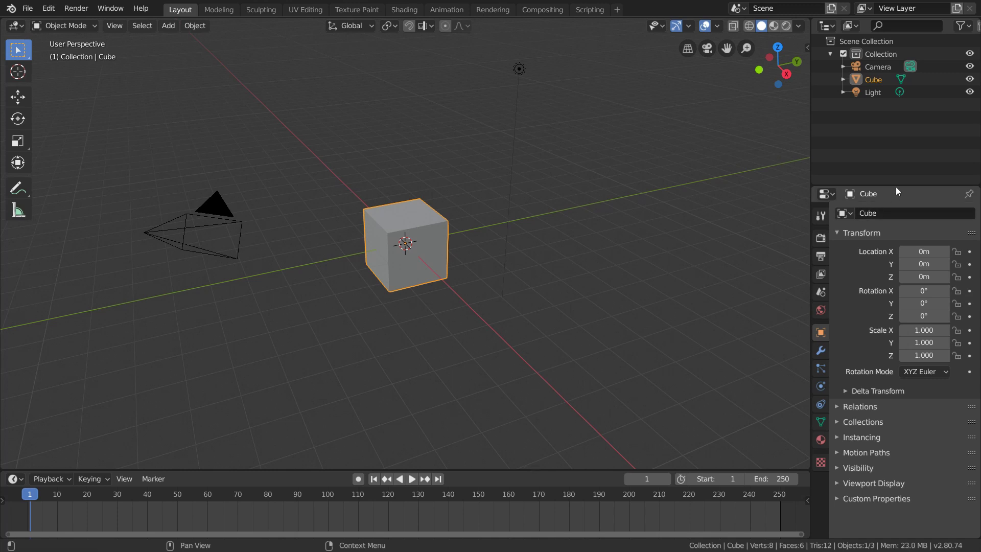
mouse_move(893, 186)
left_mouse_down()
mouse_move(893, 213)
mouse_move(893, 193)
left_mouse_up()
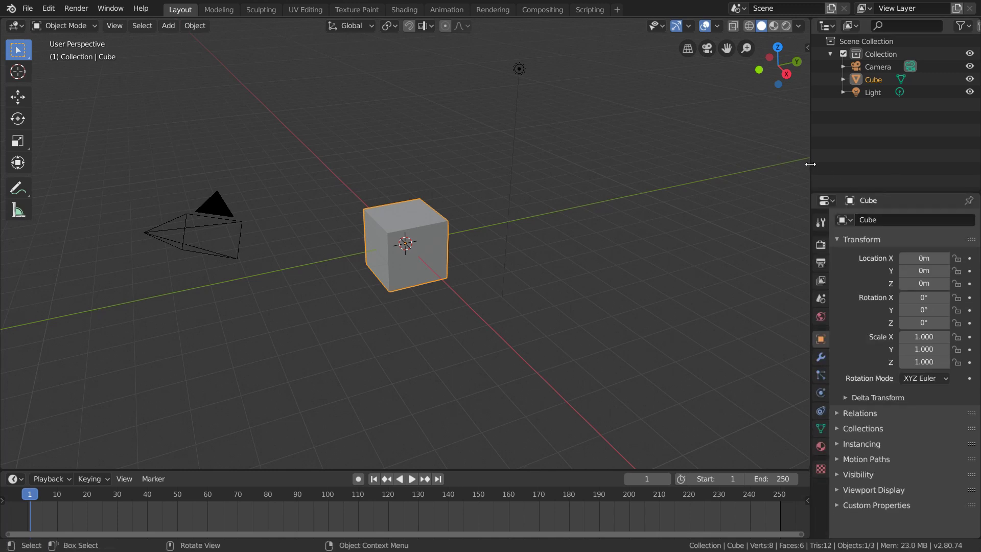
left_click_drag(811, 165, 773, 187)
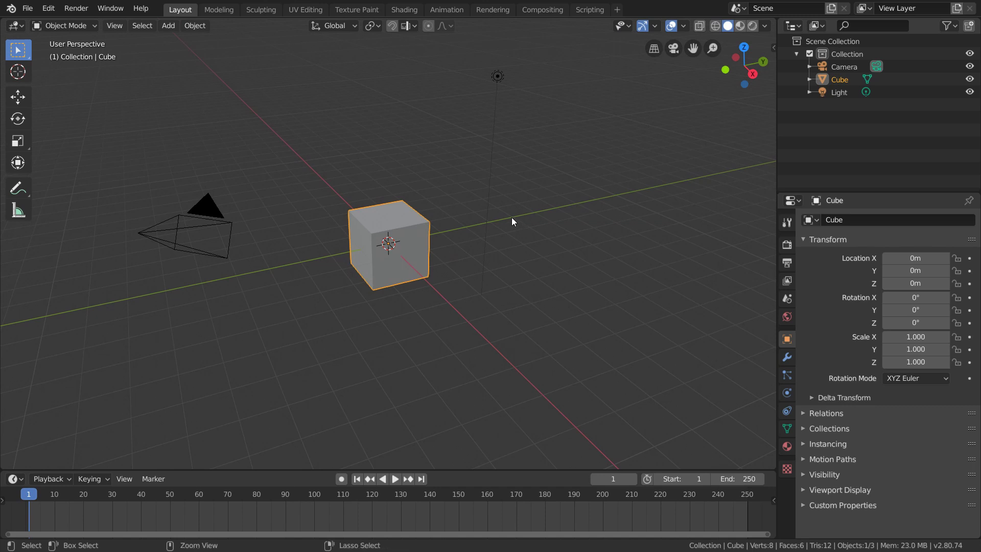
Maximise and restore the 3D Viewport, Timeline, Properties editor and Outliner one after another.
key("ctrl+space")
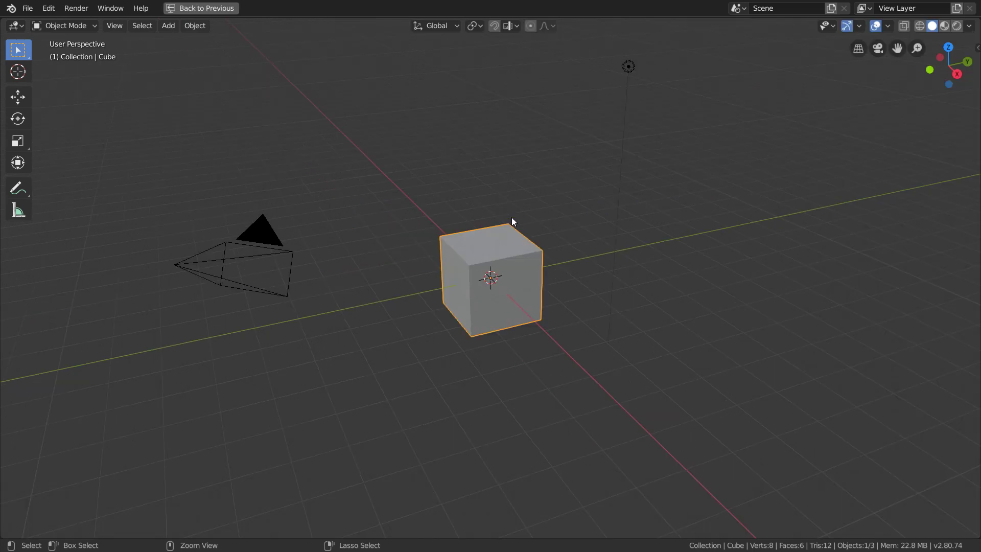
key("ctrl+space")
key("ctrl+space")
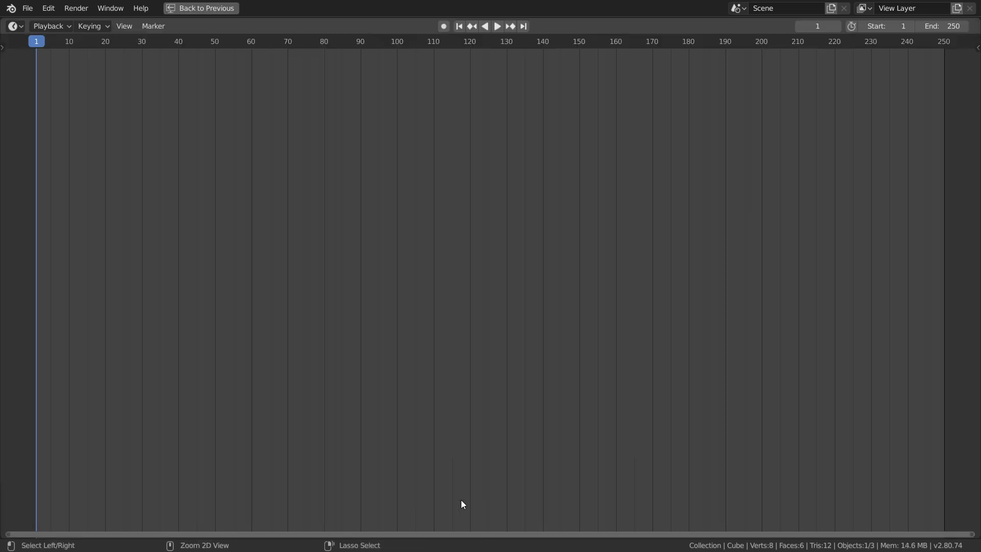
key("ctrl+space")
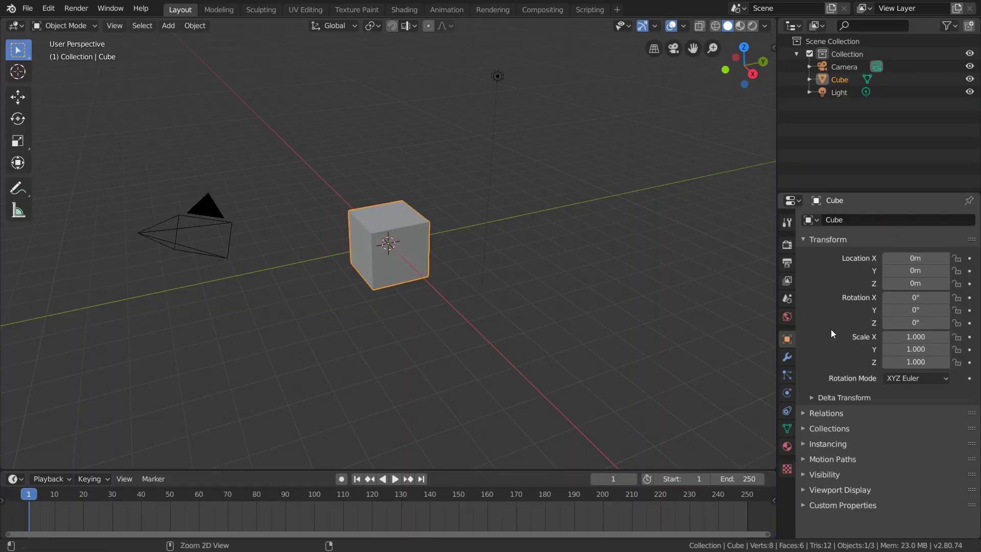
key("ctrl+space")
key("ctrl+space")
key("ctrl+space")
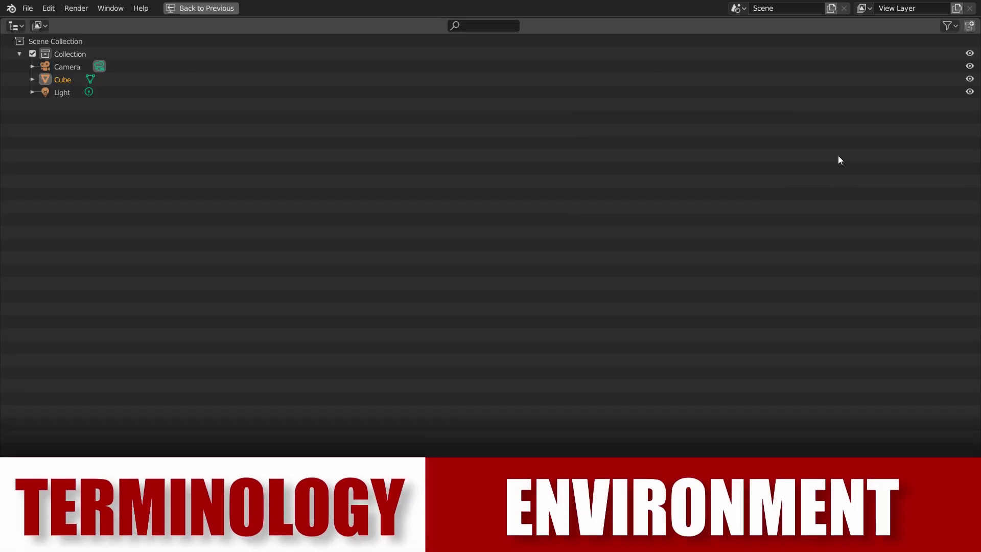
key("ctrl+space")
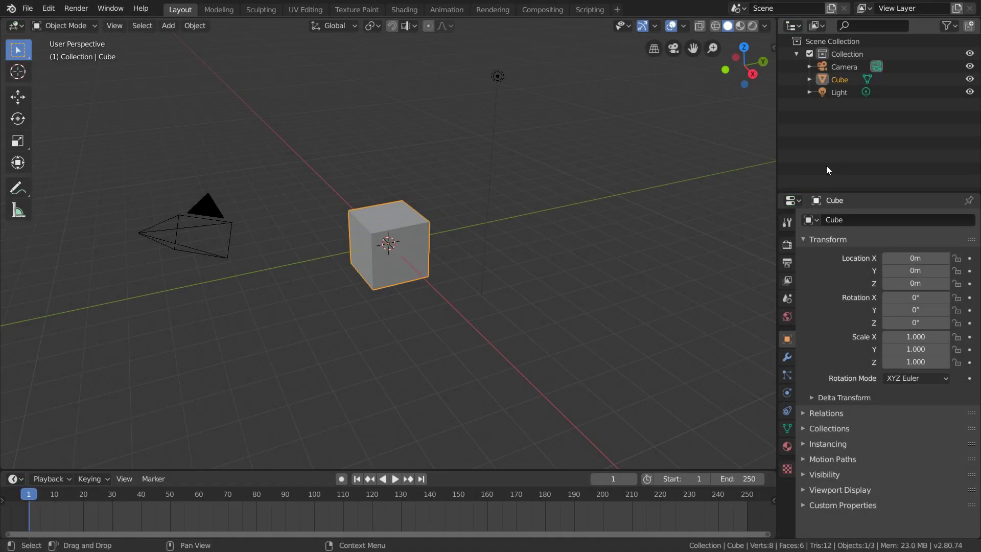
Switch the main area to the Movie Clip Editor, Properties and Graph Editor, and back to the 3D Viewport.
left_click(16, 25)
left_click(43, 169)
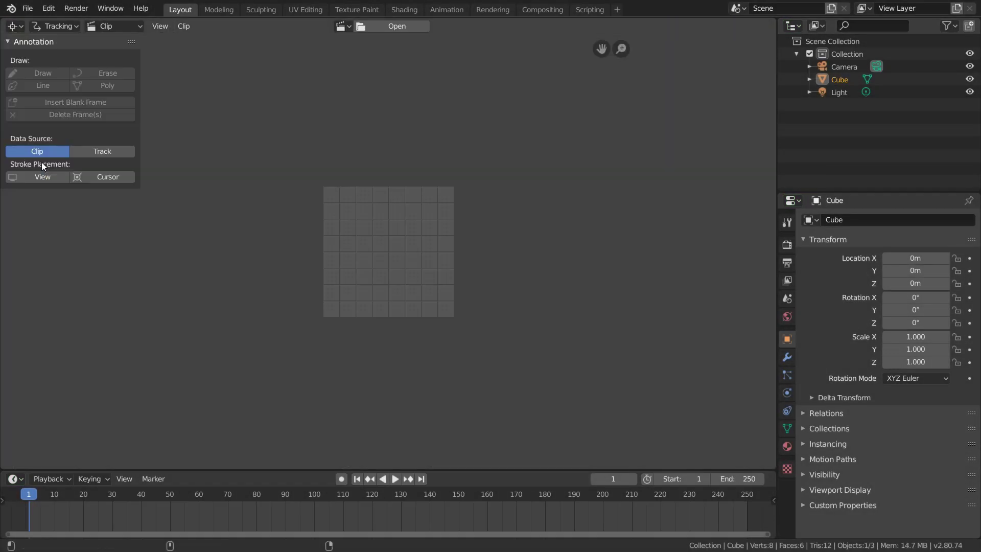
left_click(14, 25)
left_click(380, 87)
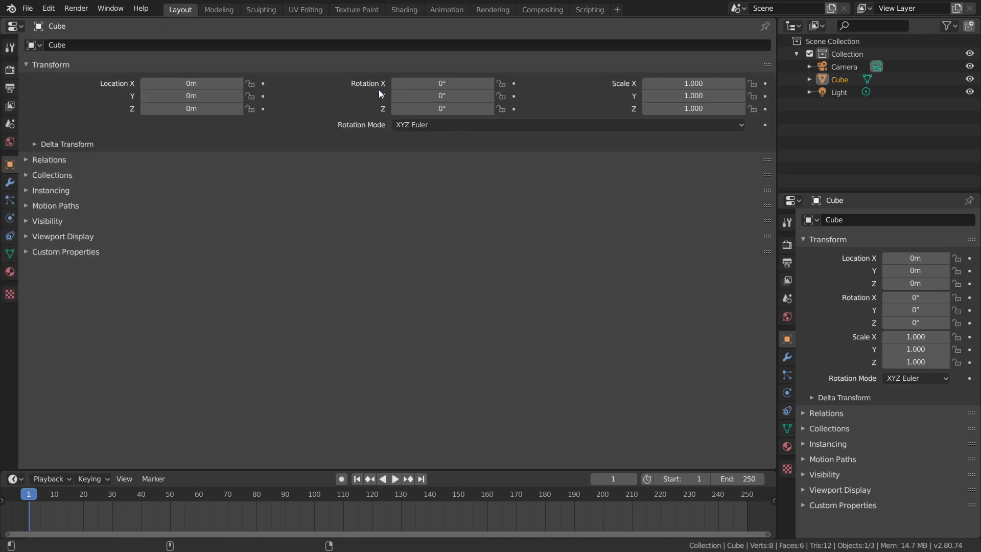
left_click(14, 26)
left_click(154, 100)
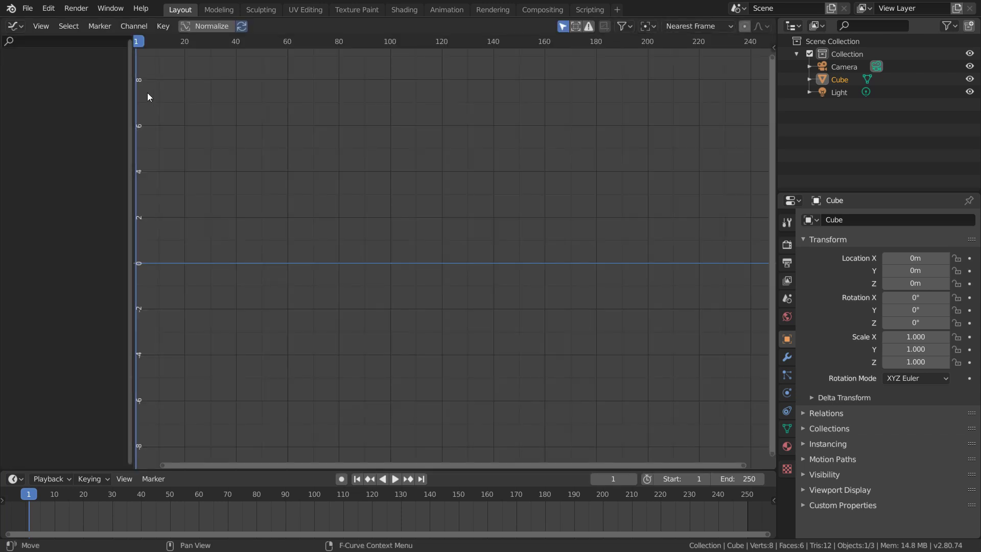
left_click(15, 26)
left_click(37, 73)
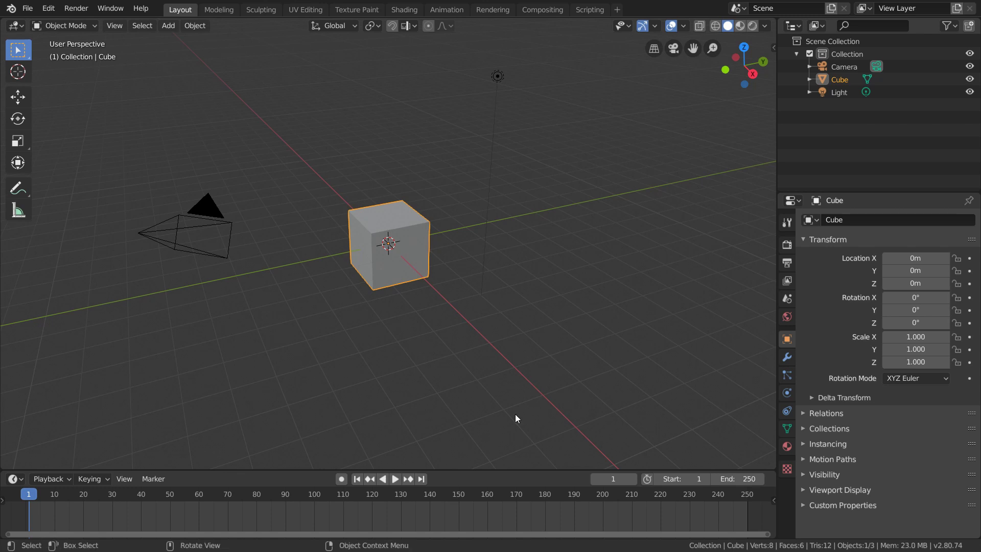
Enlarge the Timeline area considerably upwards and change it into a second 3D Viewport viewing the cube from another angle.
left_click_drag(510, 468, 478, 329)
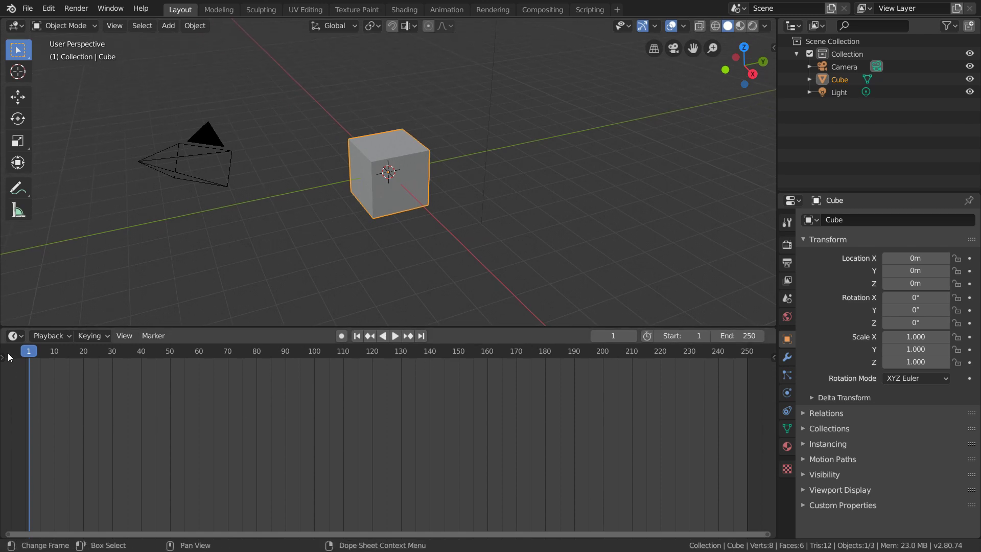
left_click(14, 335)
left_click(42, 386)
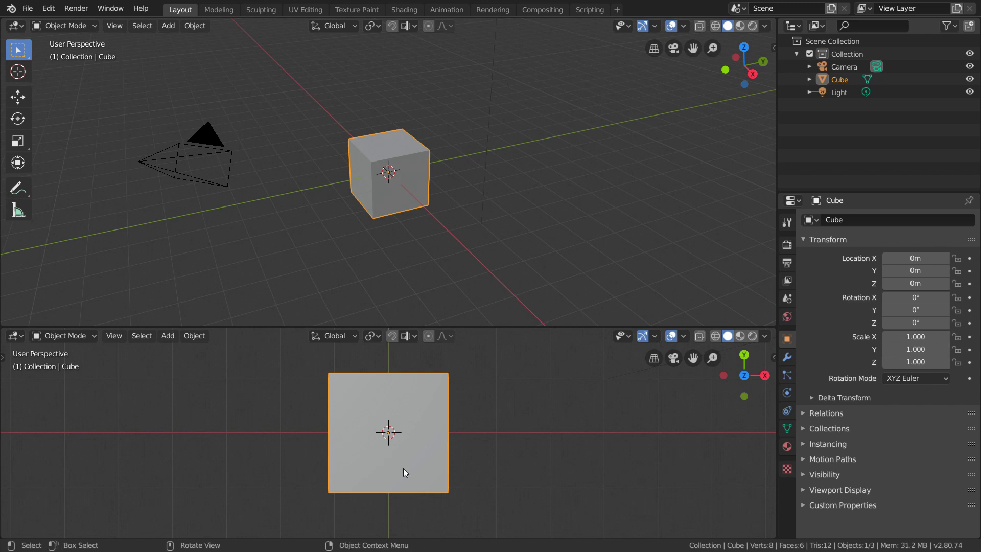
middle_click_drag(403, 468, 464, 421)
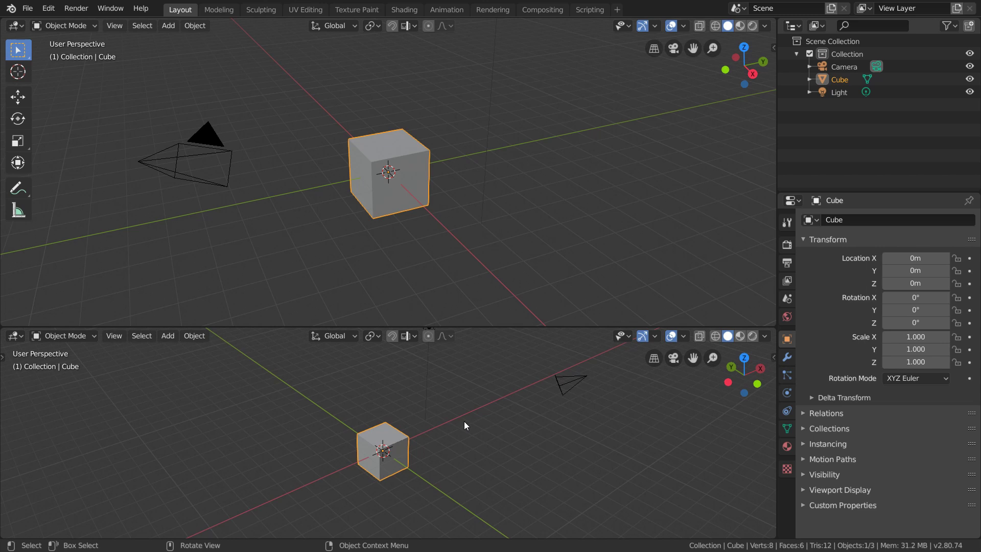
Move the cube away from the origin to about X 1.44 m, Y 0.81 m, Z 0.78 m.
key("g")
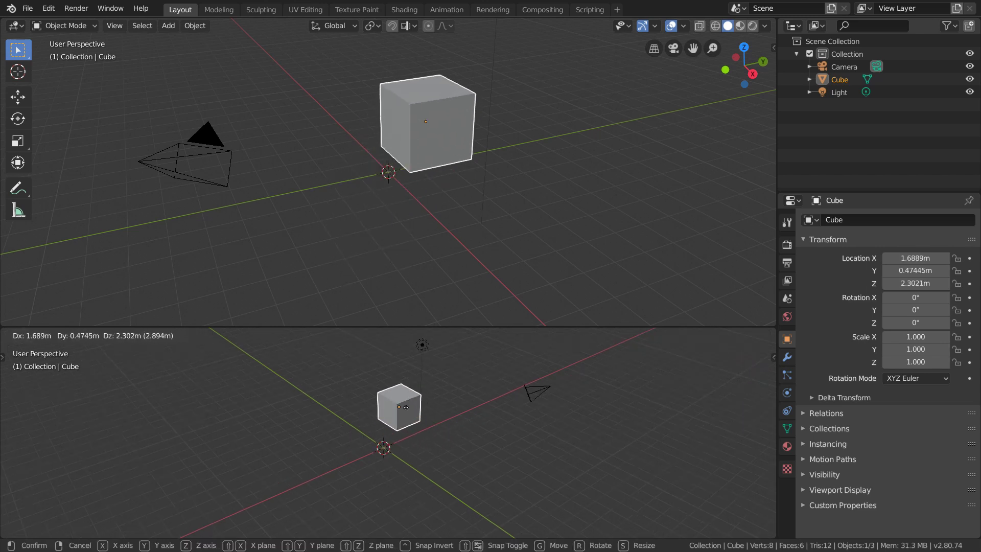
left_click(402, 225)
key("g")
left_click(454, 202)
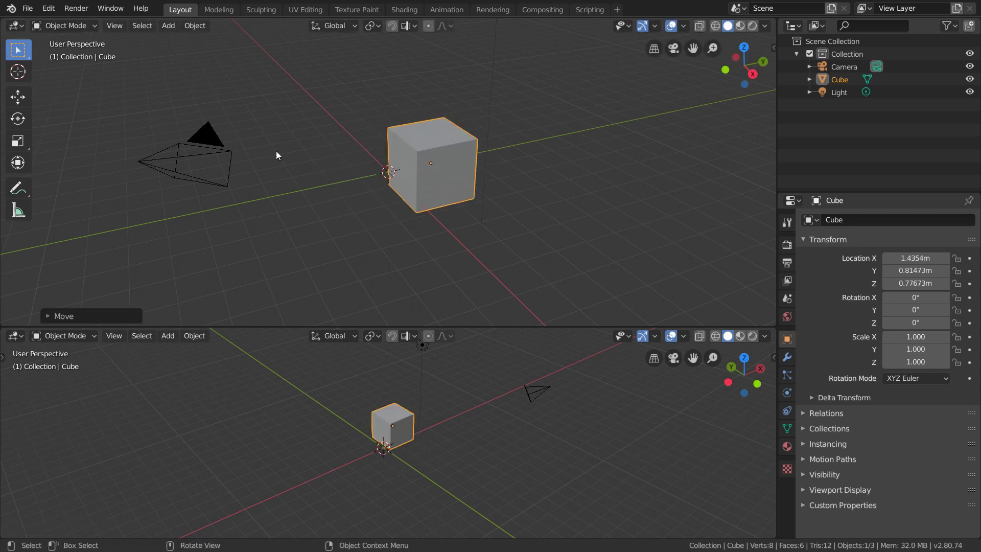
Move the camera slightly closer to the cube, to about X 7.49 m, Y -6.60 m, Z 4.98 m.
left_click(206, 139)
key("g")
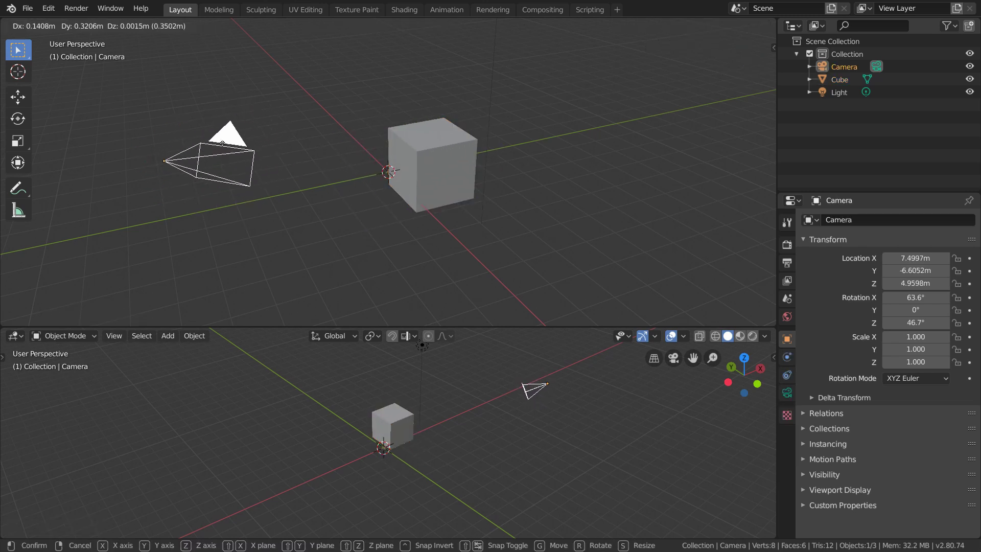
left_click(224, 148)
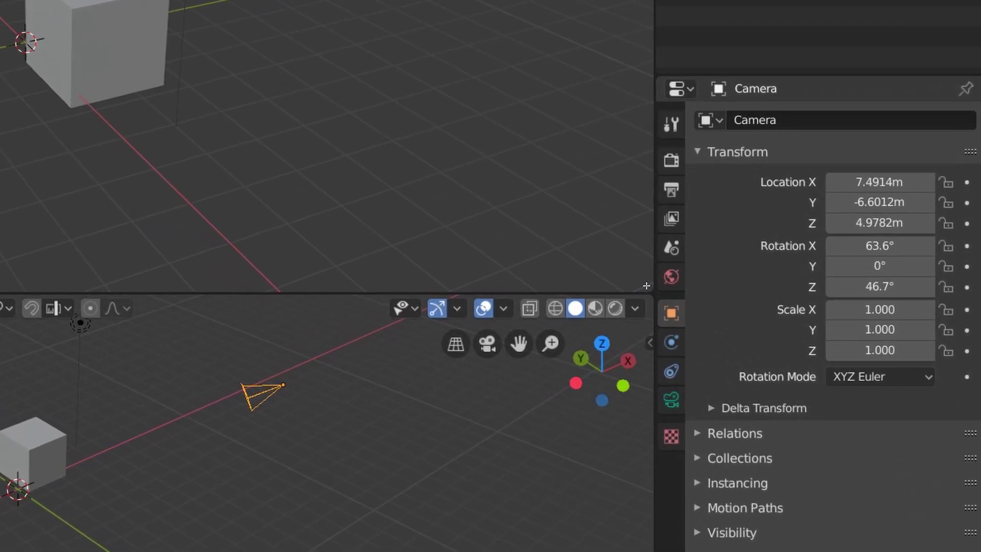
Split the upper 3D Viewport into side-by-side areas and divide the rightmost one into two stacked areas.
left_click_drag(646, 286, 0, 278)
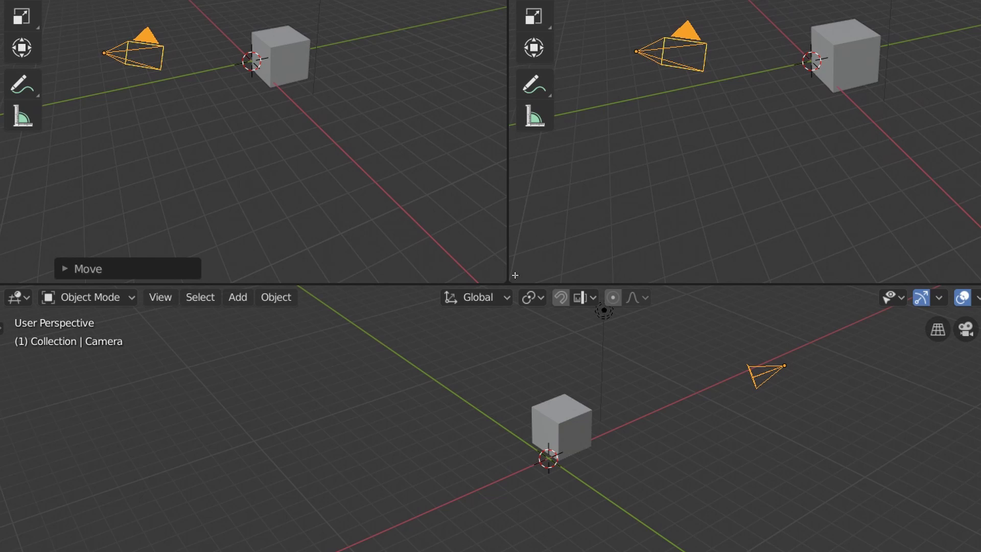
left_click_drag(515, 276, 520, 147)
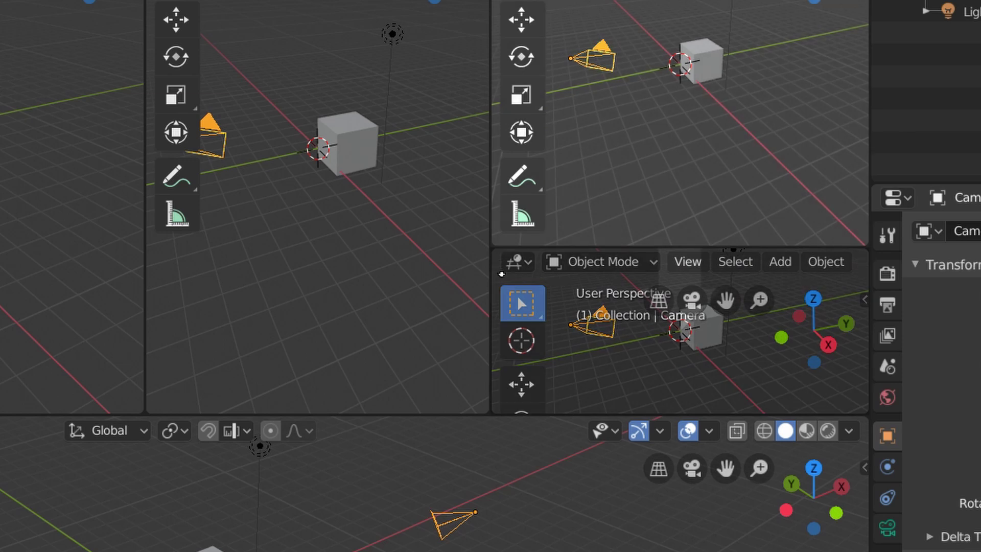
Join the split viewports and the lower 3D Viewport back into one single 3D Viewport.
left_click_drag(494, 248, 501, 274)
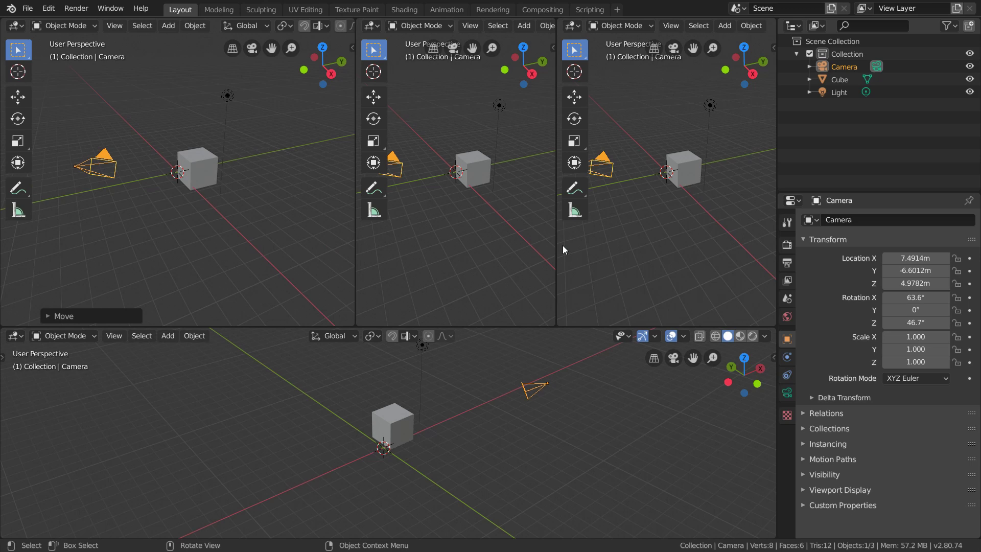
left_click_drag(560, 320, 513, 316)
left_click_drag(354, 323, 14, 360)
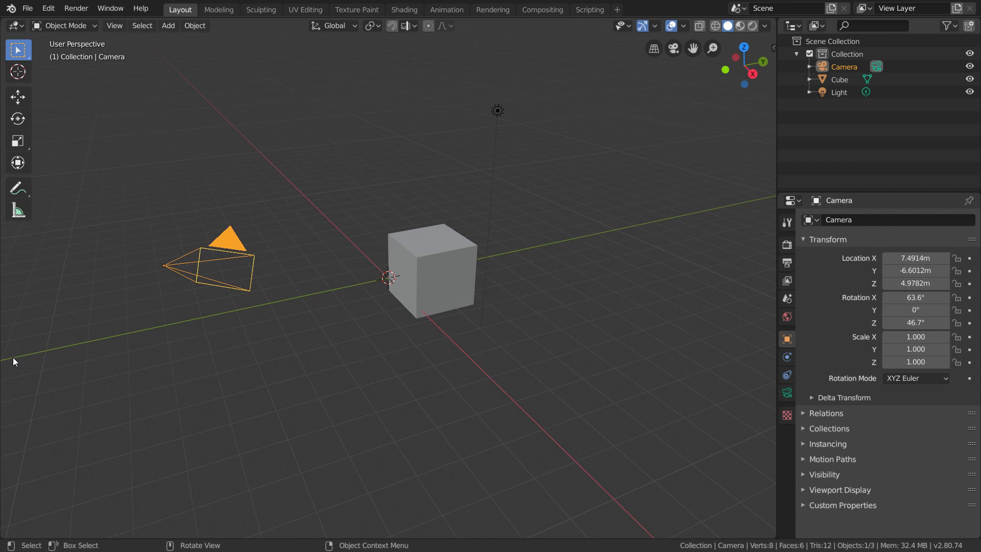
Split the Outliner horizontally into two stacked areas using Split Area, with the divider below the Light entry.
right_click(775, 147)
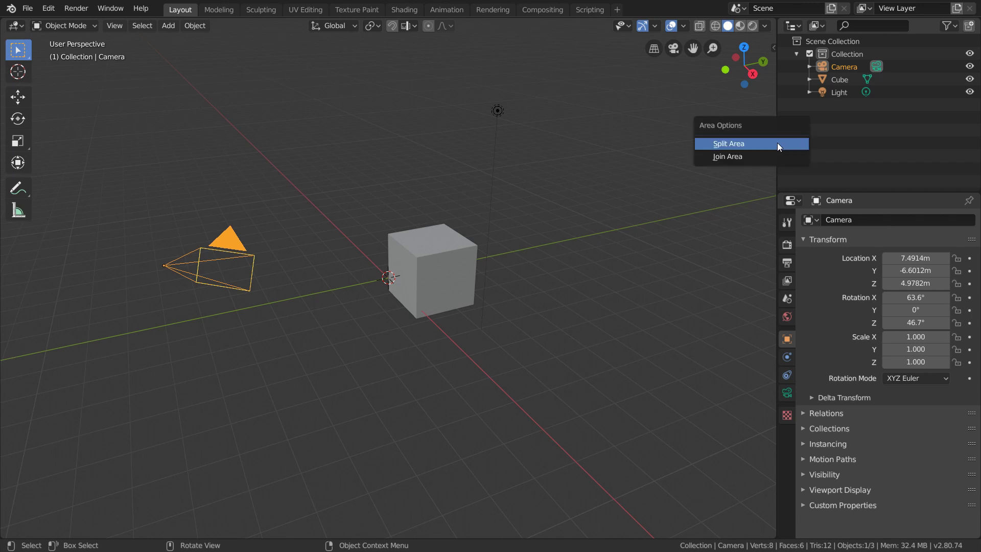
left_click(777, 143)
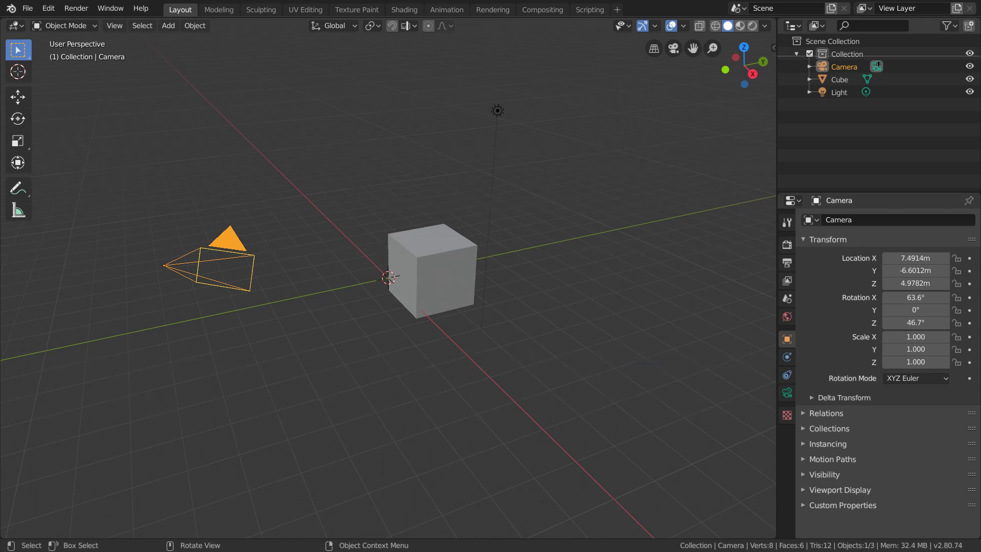
left_click(872, 127)
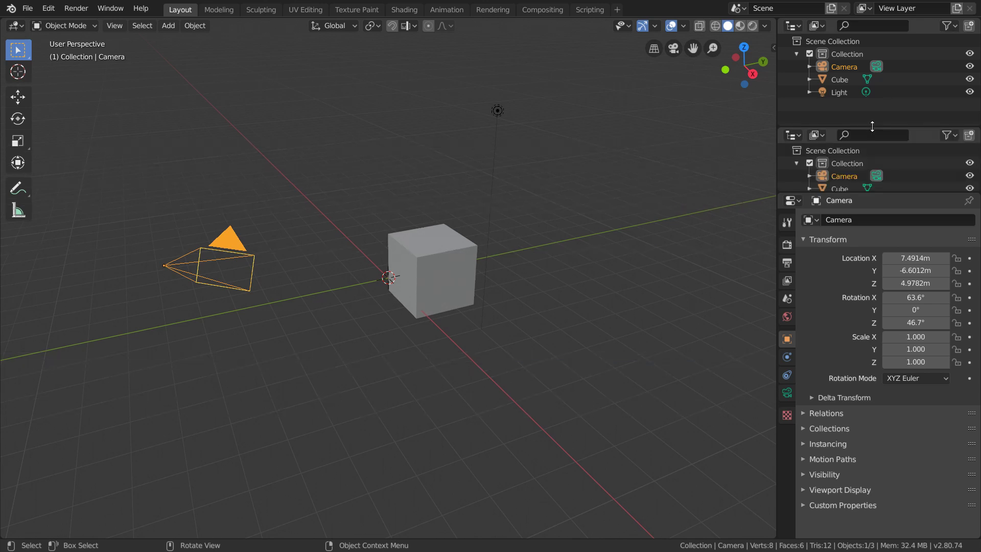
Split the 3D Viewport horizontally near its middle using Split Area and merge the two halves again using Join Area.
right_click(775, 108)
left_click(777, 108)
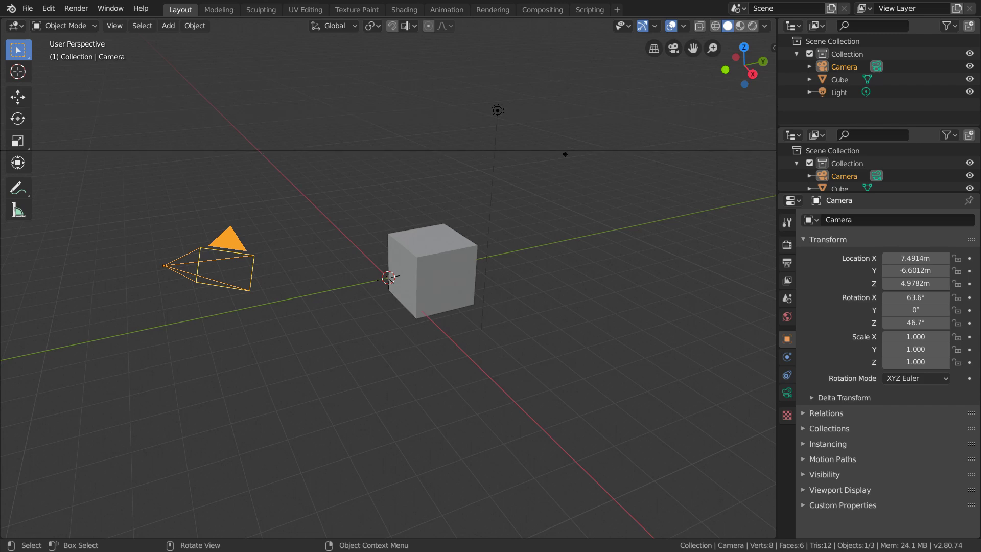
left_click(538, 290)
right_click(539, 290)
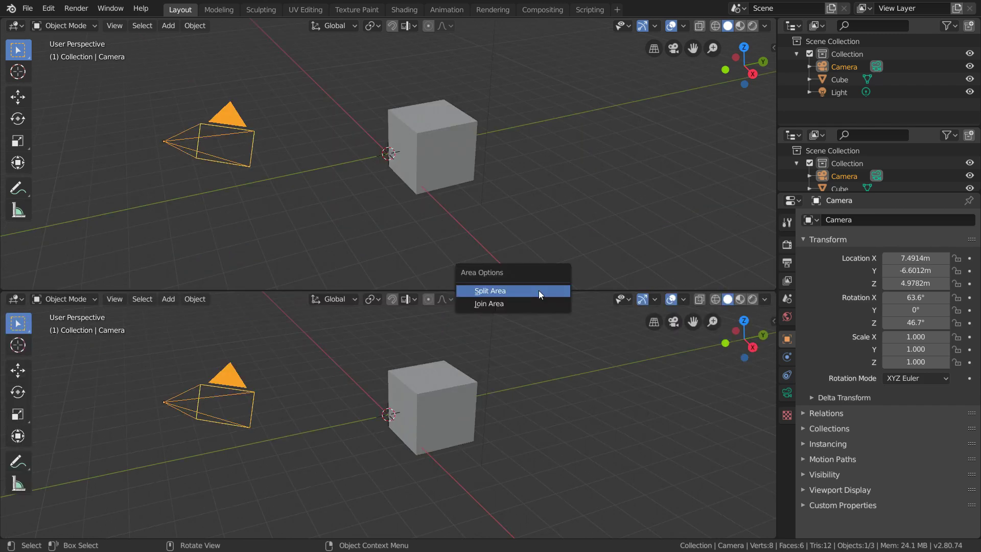
left_click(538, 303)
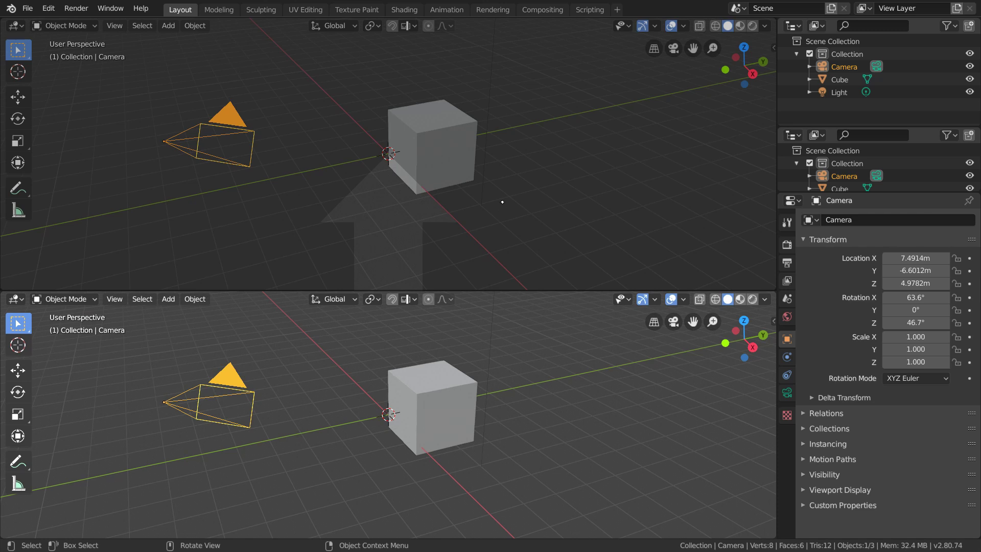
left_click(502, 202)
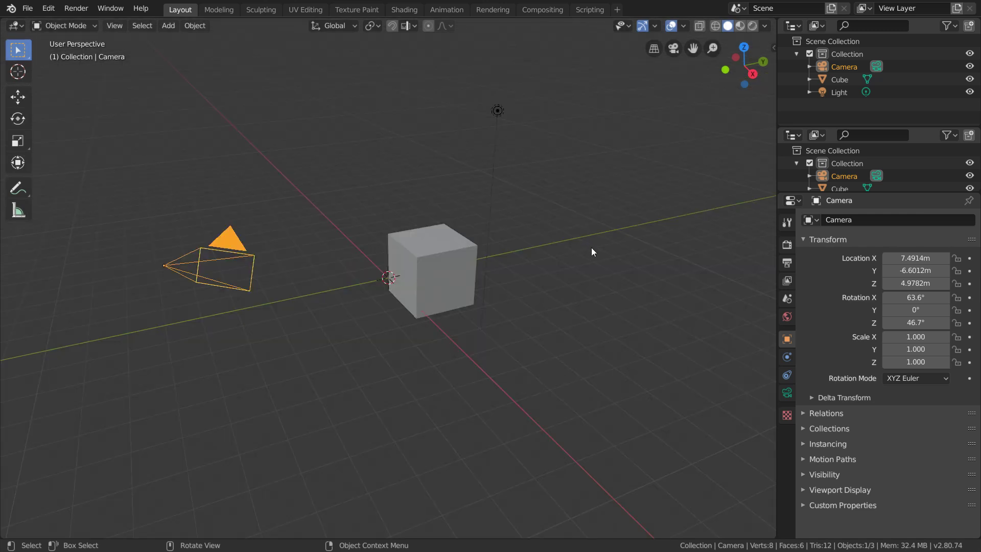
Merge the two stacked Outliner areas into one using Join Area, keeping the lower Properties editor separate.
right_click(910, 127)
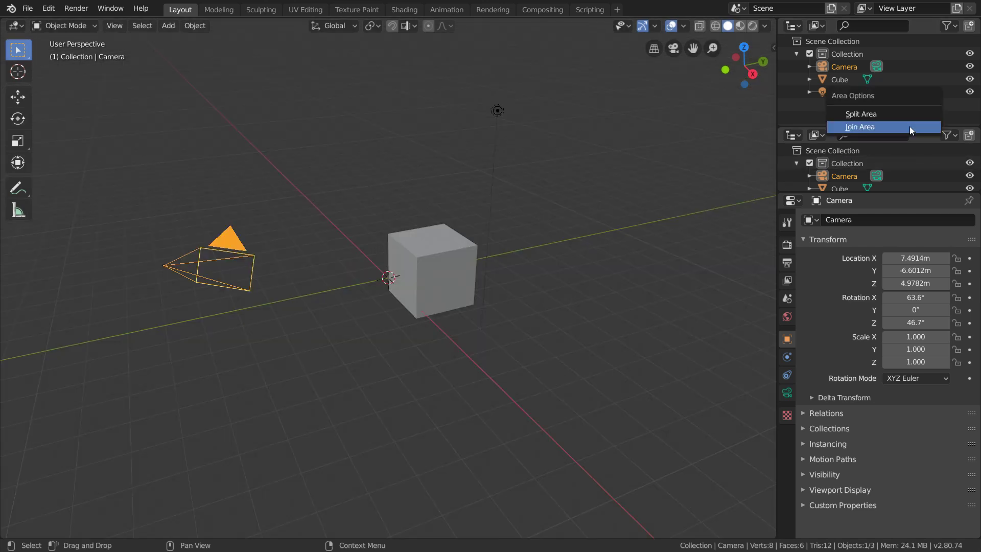
left_click(910, 126)
left_click(897, 98)
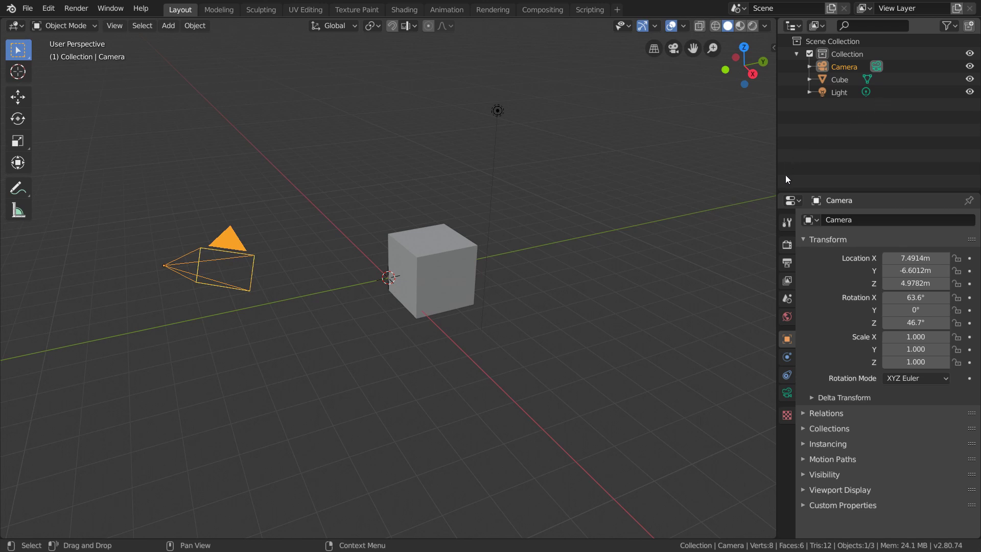
Swap the Outliner with the Properties editor and back, and swap it with the 3D Viewport and back.
left_click_drag(781, 186, 786, 228, "ctrl")
left_click_drag(780, 189, 790, 122, "ctrl")
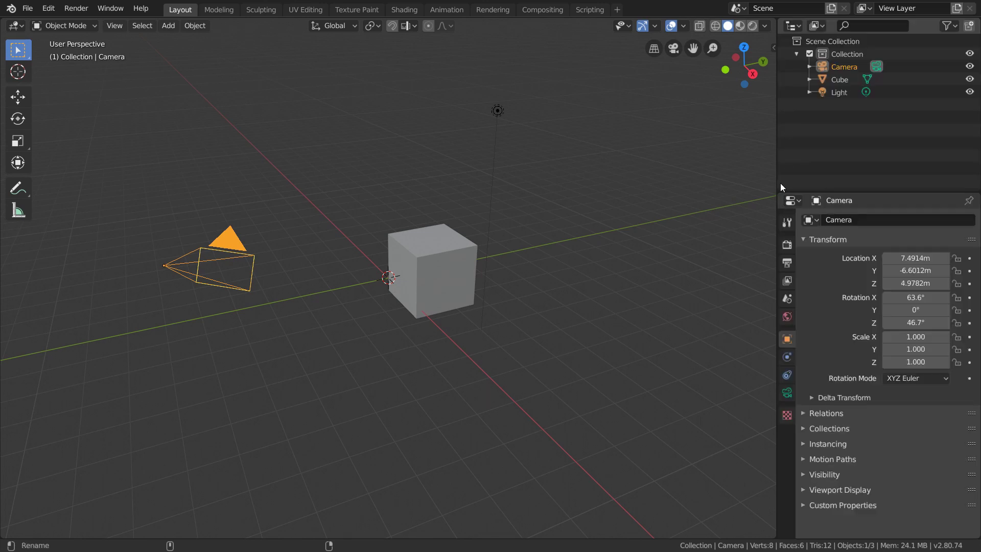
left_click_drag(780, 186, 694, 214, "ctrl")
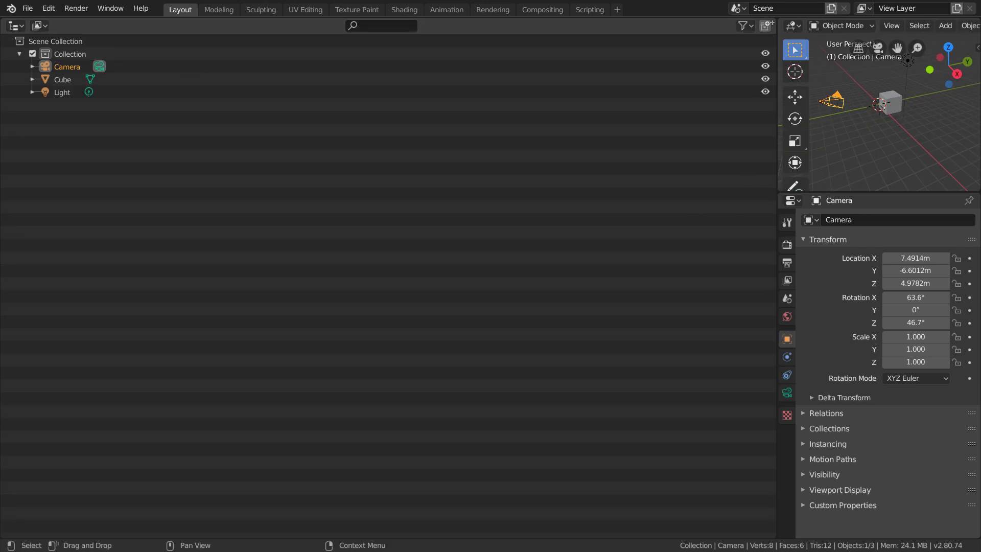
left_click_drag(780, 187, 844, 66, "ctrl")
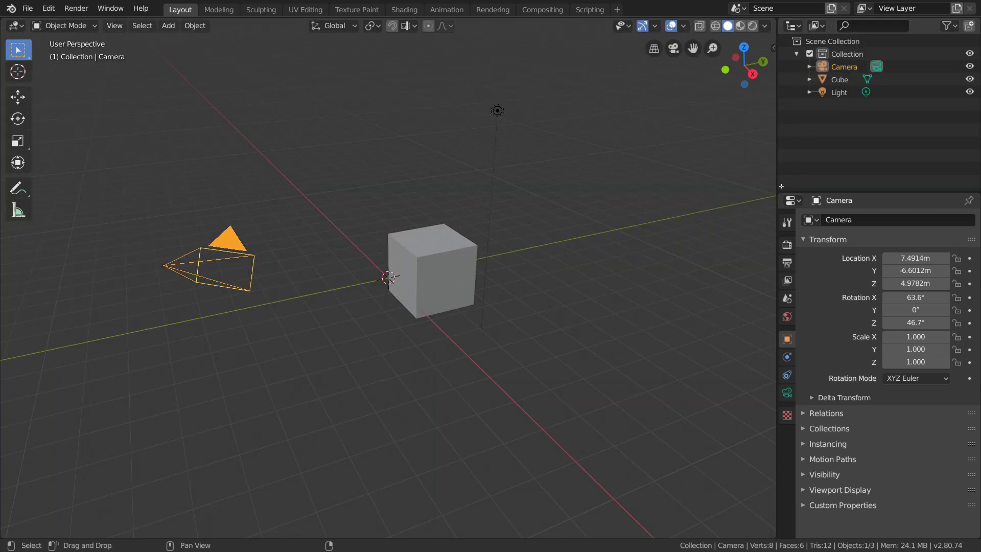
Duplicate the Outliner into a separate floating window, move it over the 3D Viewport, and close it.
left_click_drag(783, 205, 789, 229, "shift")
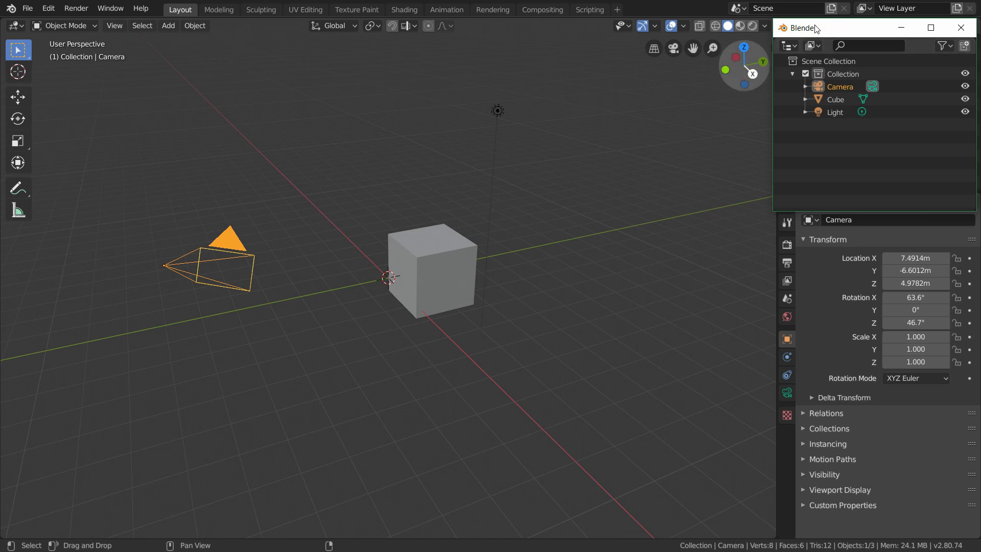
left_click_drag(816, 28, 373, 174)
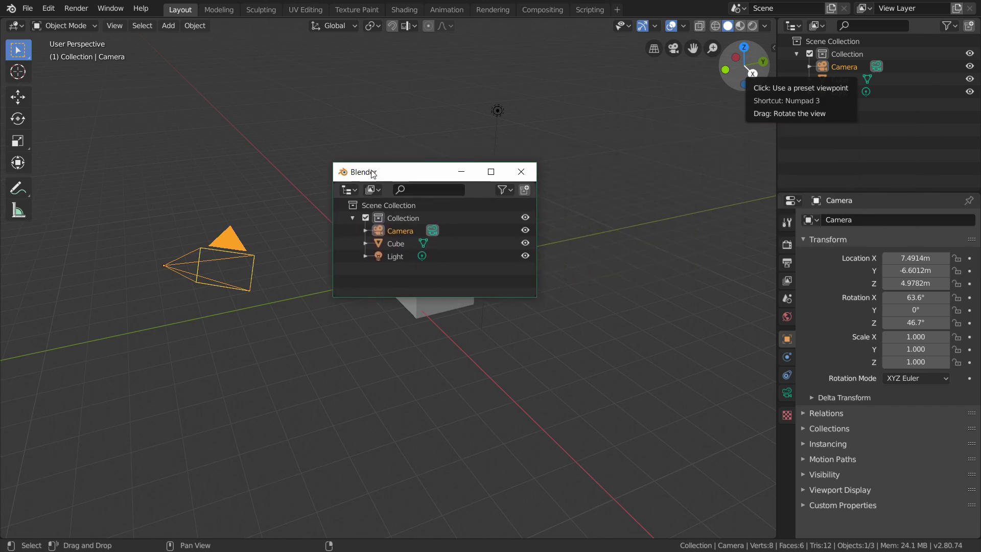
left_click(530, 171)
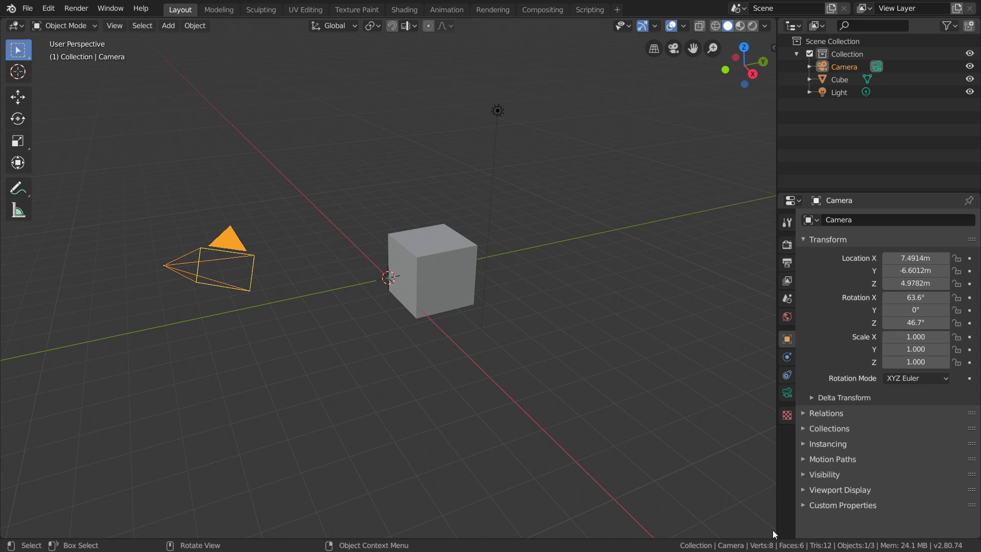
Split the 3D Viewport into four areas and set them to Top, Front and Right orthographic views plus an orbited perspective view.
left_click_drag(772, 532, 429, 285)
left_click_drag(401, 21, 394, 283)
left_click(371, 47)
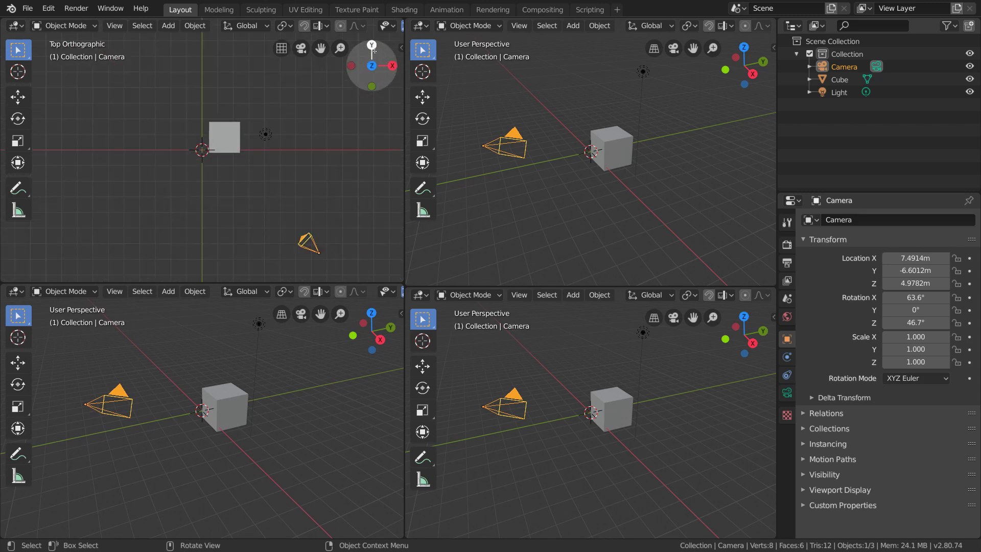
left_click(724, 69)
left_click(380, 339)
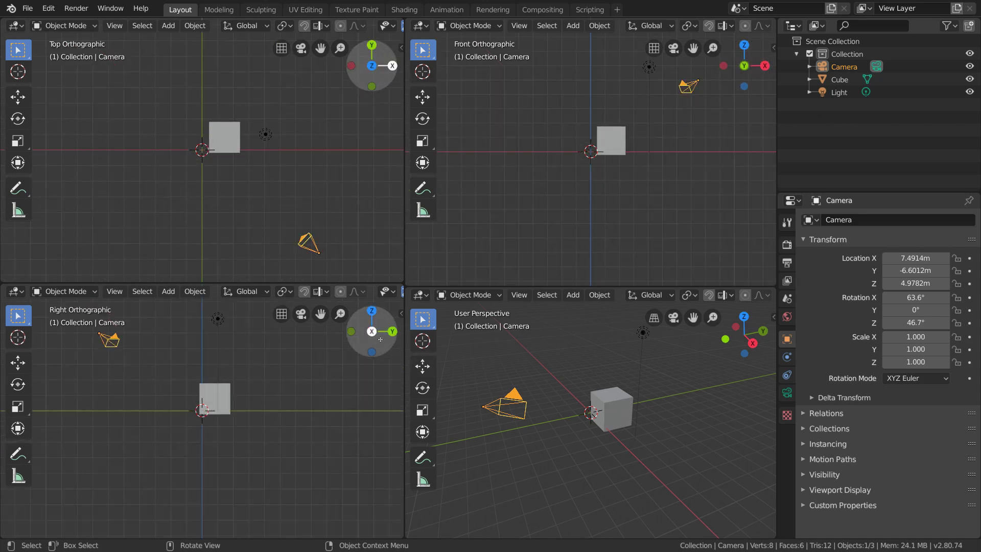
middle_click_drag(615, 394, 635, 407)
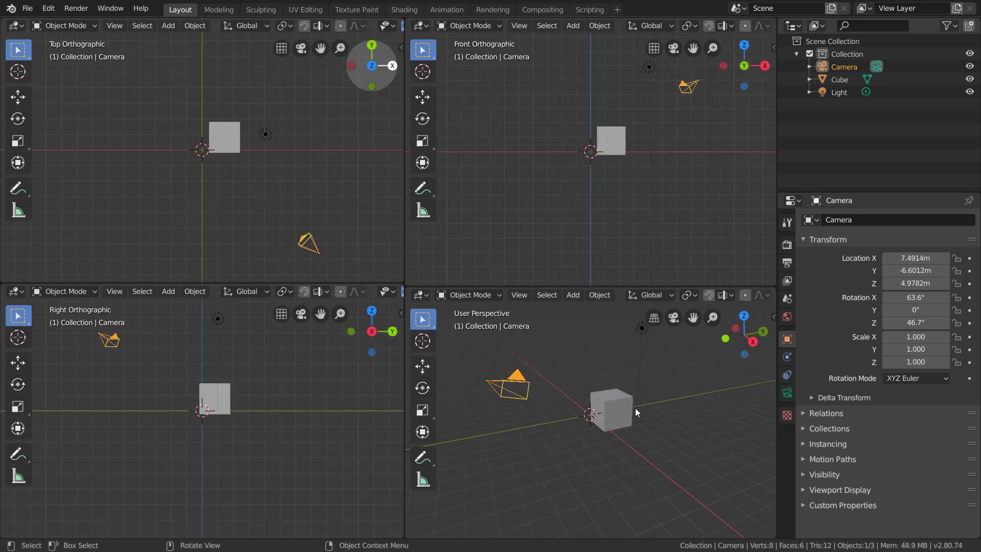
Move the cube in the perspective and front views, and move the light slightly in the top view.
left_click_drag(635, 408, 618, 409)
left_click_drag(605, 143, 584, 140)
left_click_drag(265, 151, 251, 146)
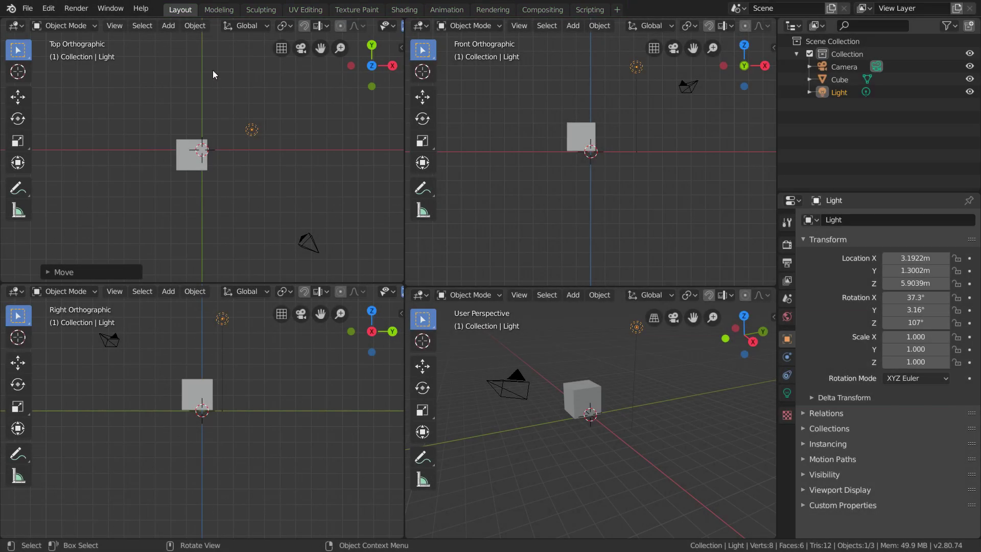
Look through the Modeling, Sculpting, UV Editing, Texture Paint, Shading, Animation, Rendering, Compositing and Scripting workspaces in order.
left_click(216, 10)
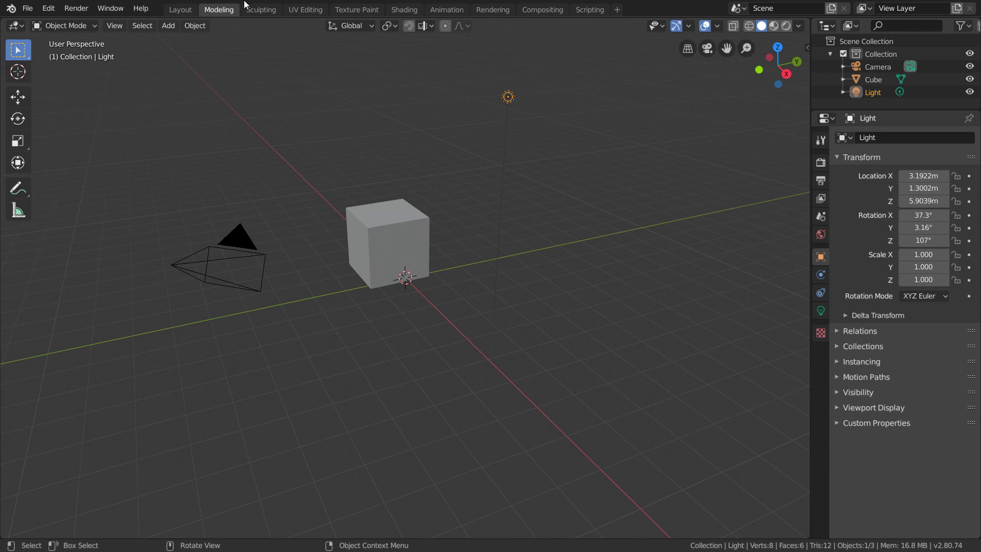
left_click(276, 10)
left_click(309, 9)
left_click(351, 10)
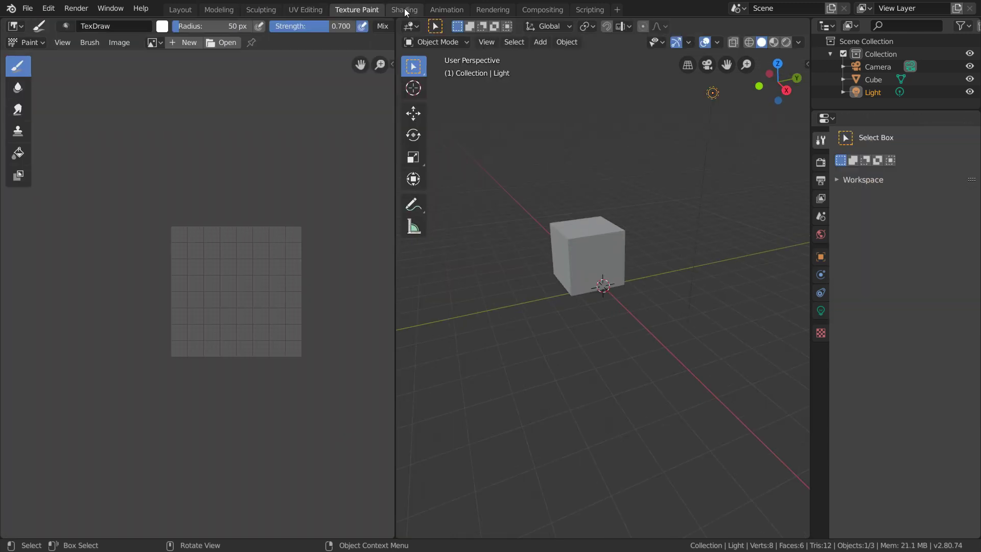
left_click(404, 9)
left_click(446, 9)
left_click(492, 9)
left_click(537, 7)
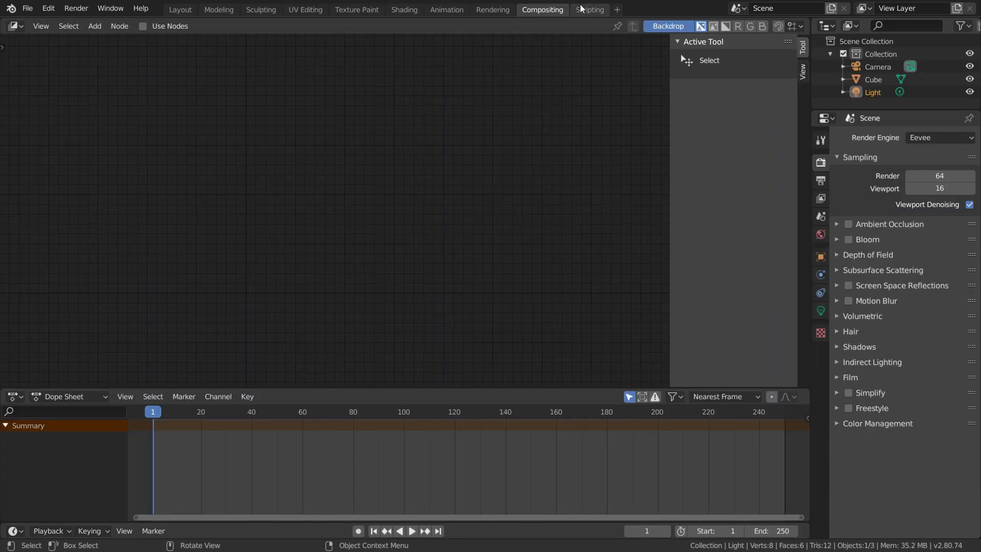
left_click(582, 8)
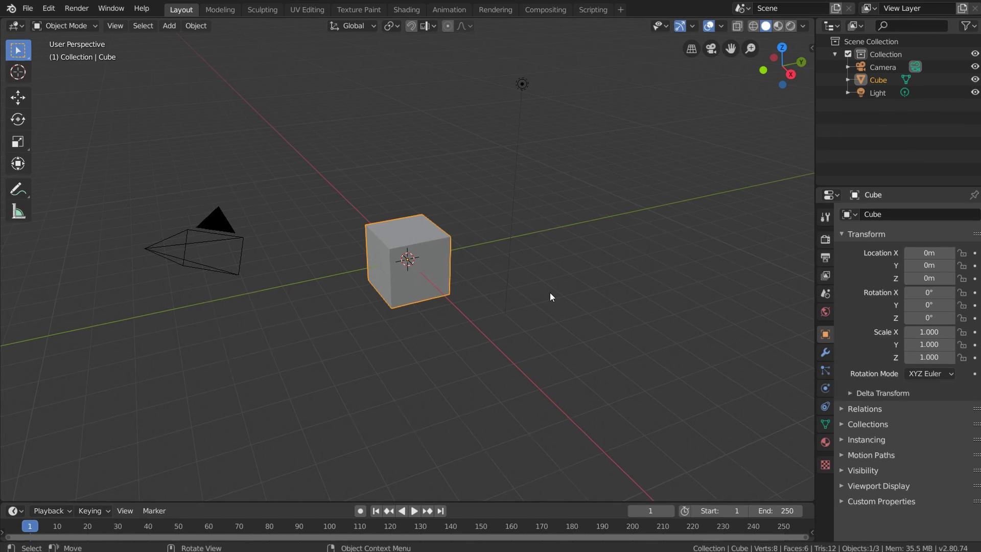
Duplicate the Layout workspace.
right_click(180, 9)
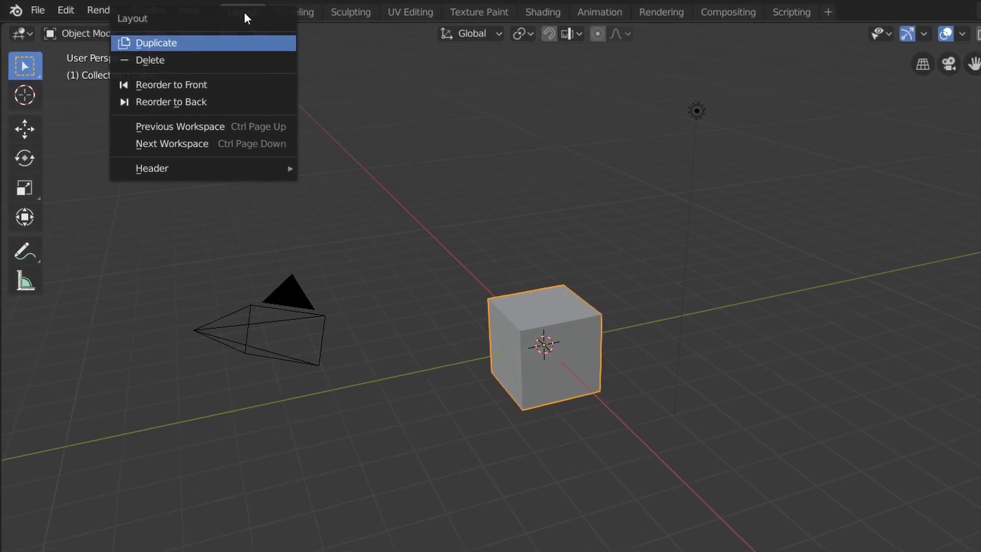
left_click(211, 41)
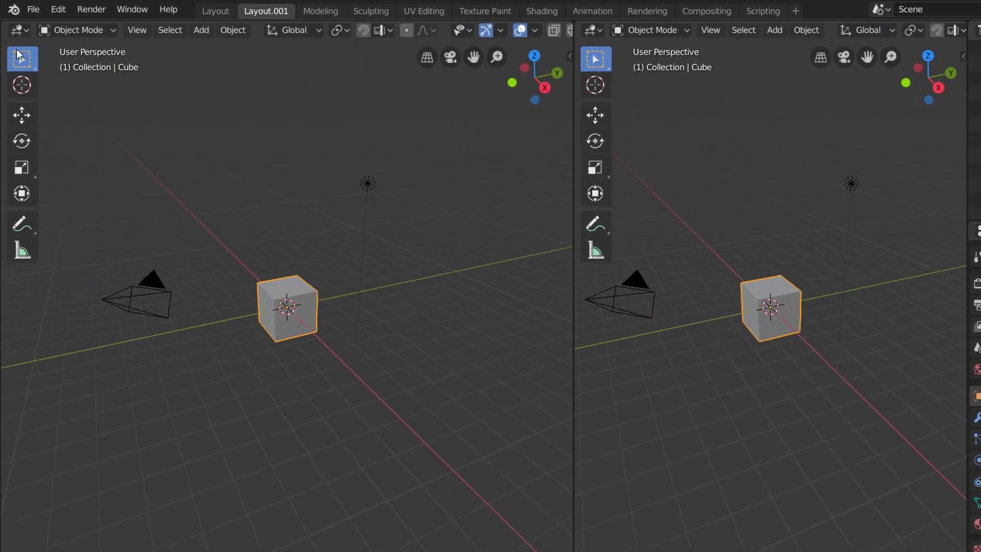
In the duplicated workspace, change the large viewport to a File Browser and the upper small viewport to a Movie Clip Editor.
left_click(19, 30)
left_click(537, 107)
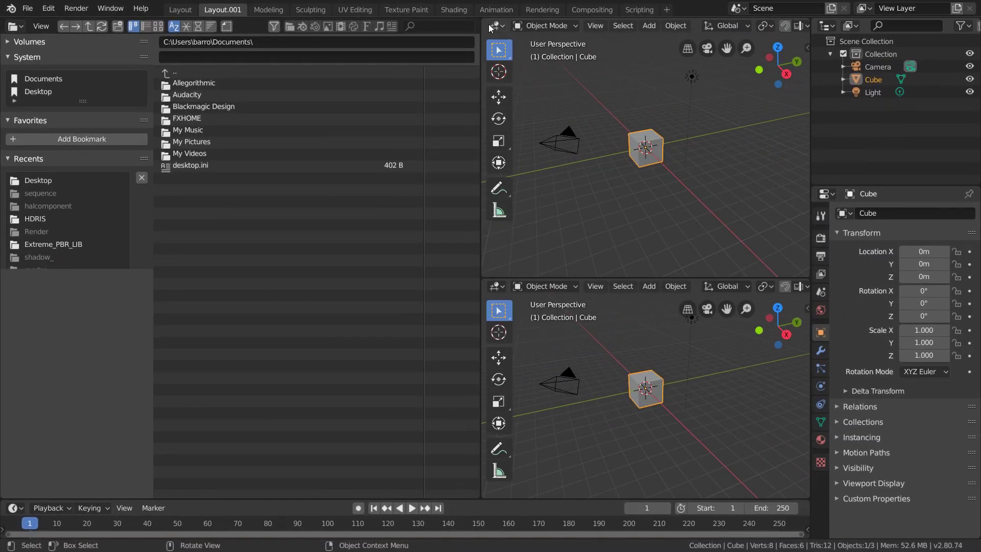
left_click(490, 28)
Switch to the original Layout workspace and back to Layout.001, and delete the Layout.001 workspace.
left_click(180, 9)
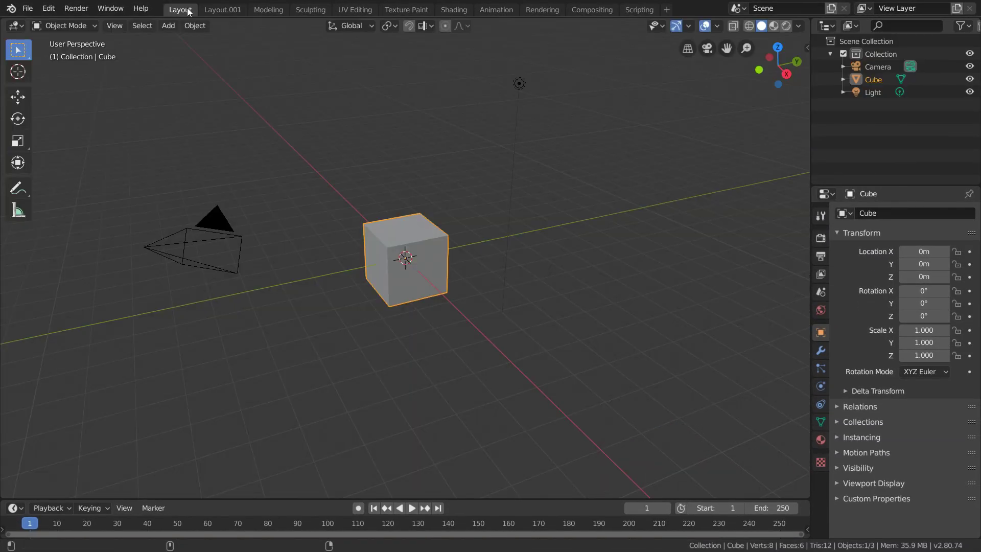
left_click(222, 10)
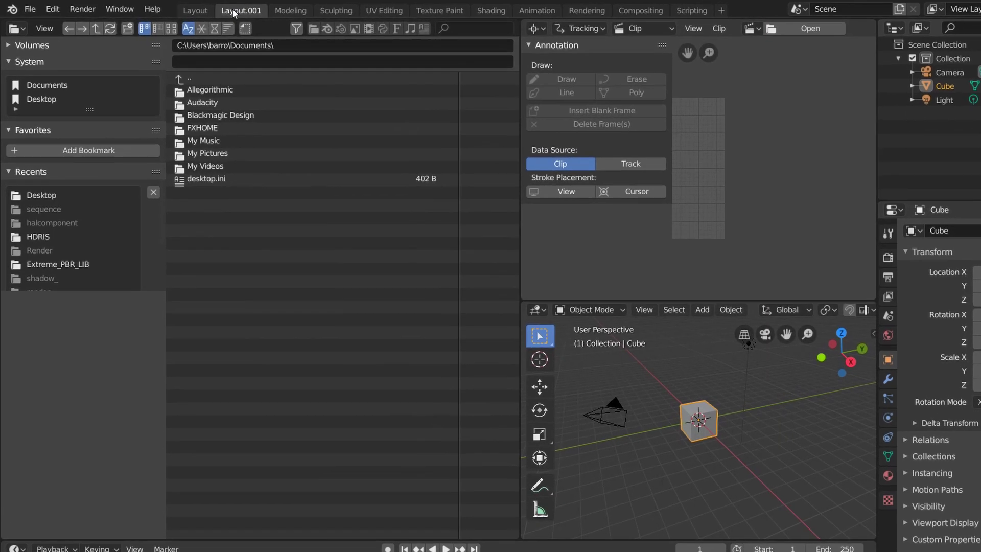
right_click(233, 13)
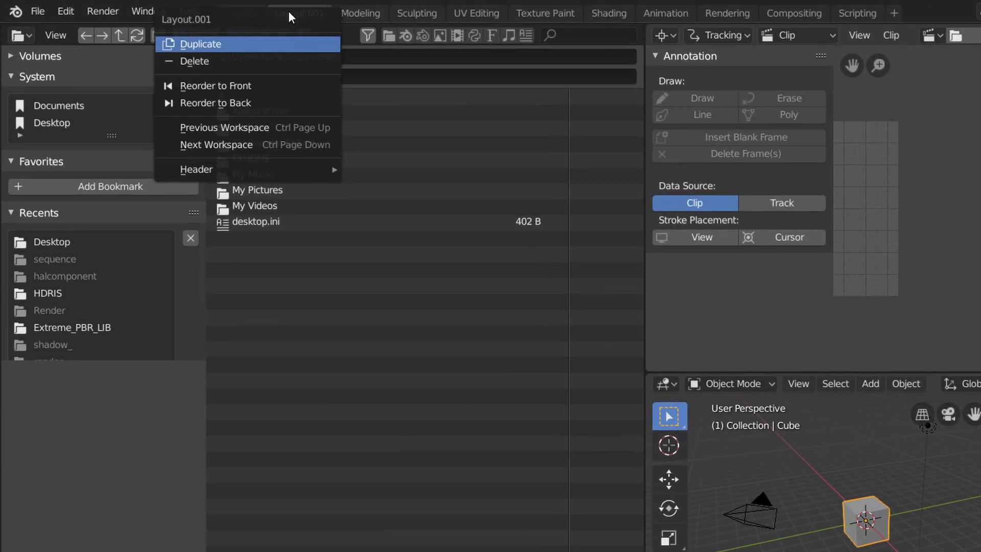
left_click(273, 60)
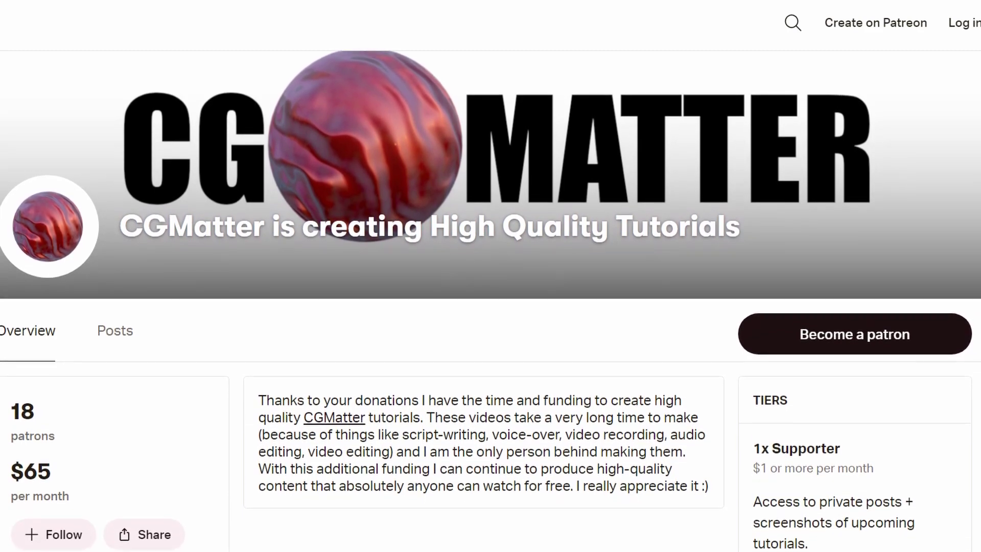
scroll(490, 306, "down", 1)
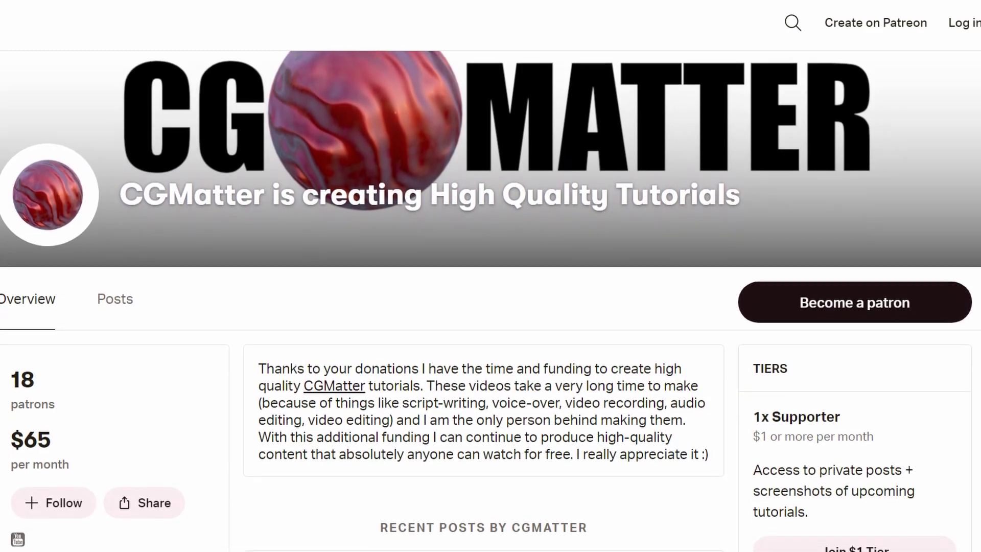
scroll(491, 306, "down", 1)
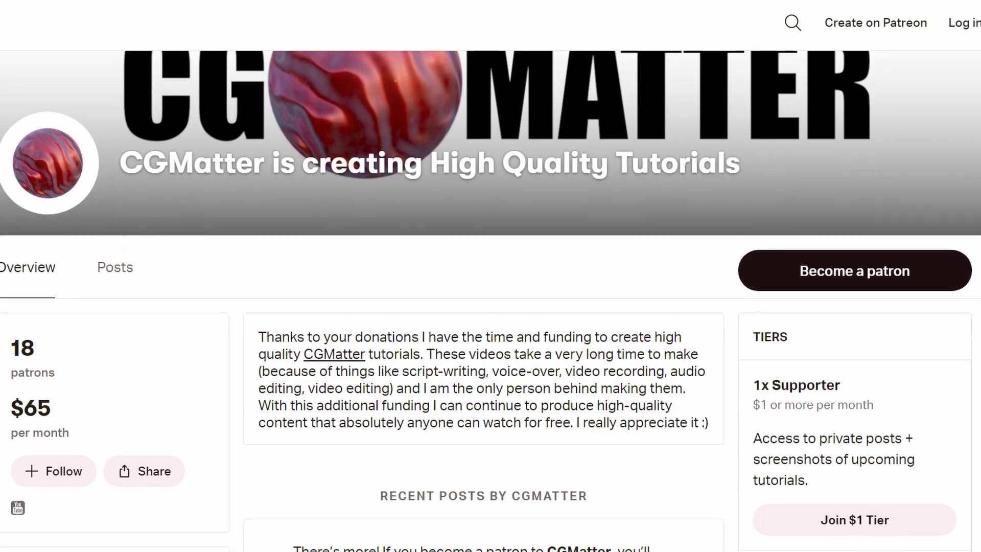
scroll(490, 306, "down", 1)
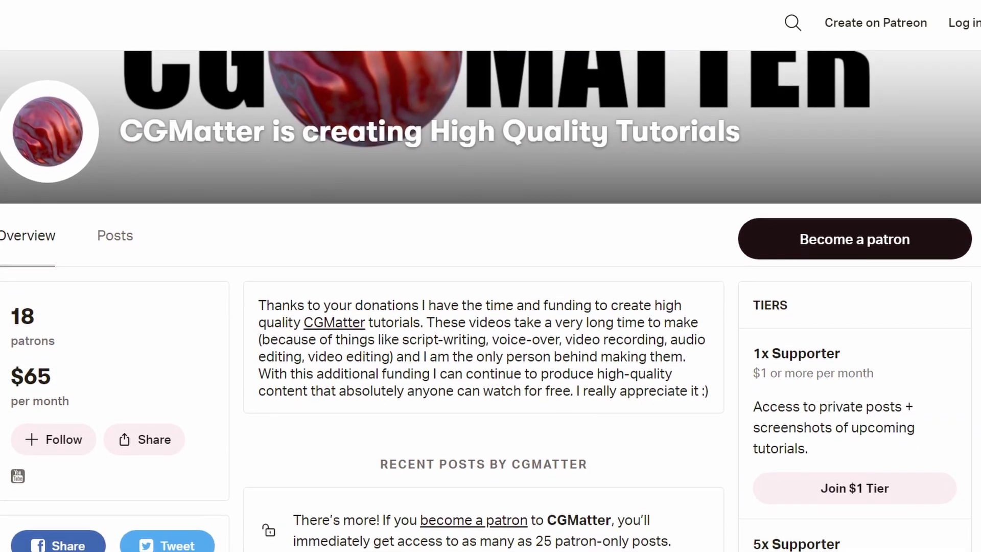
scroll(491, 307, "down", 1)
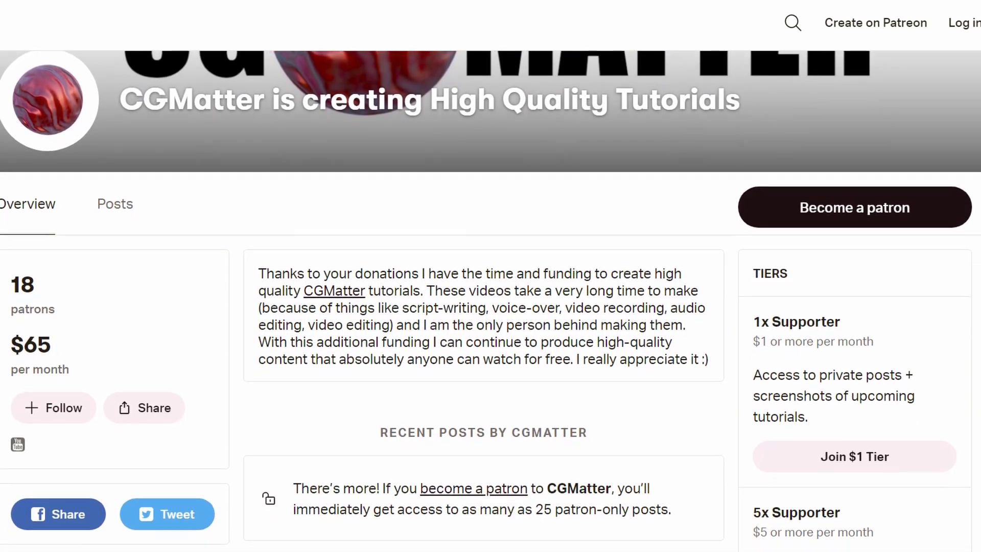
scroll(490, 306, "down", 1)
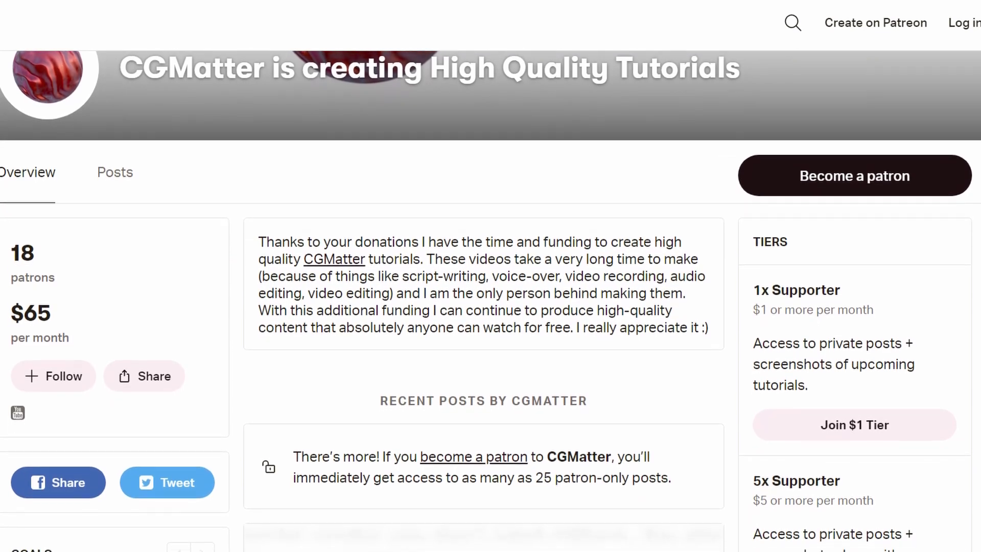
scroll(491, 307, "down", 1)
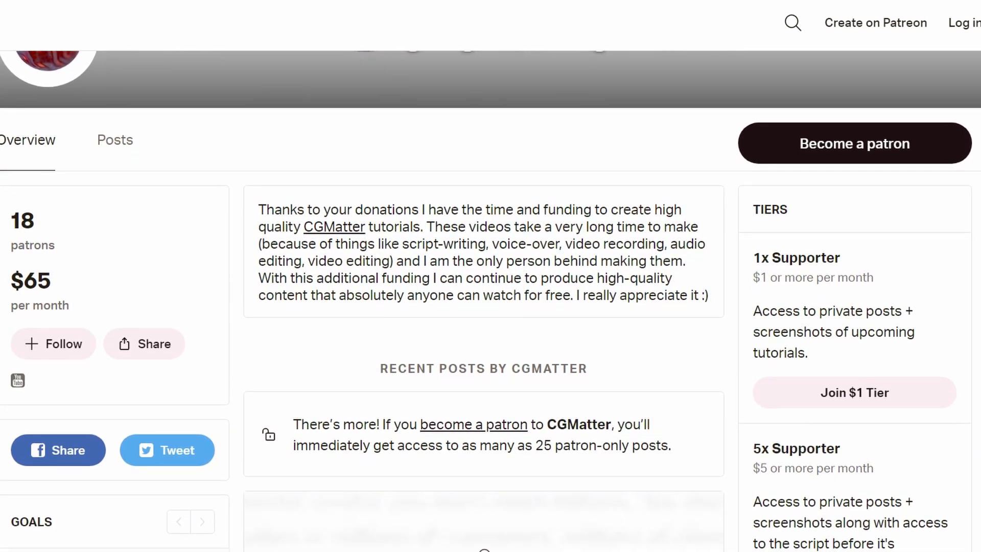